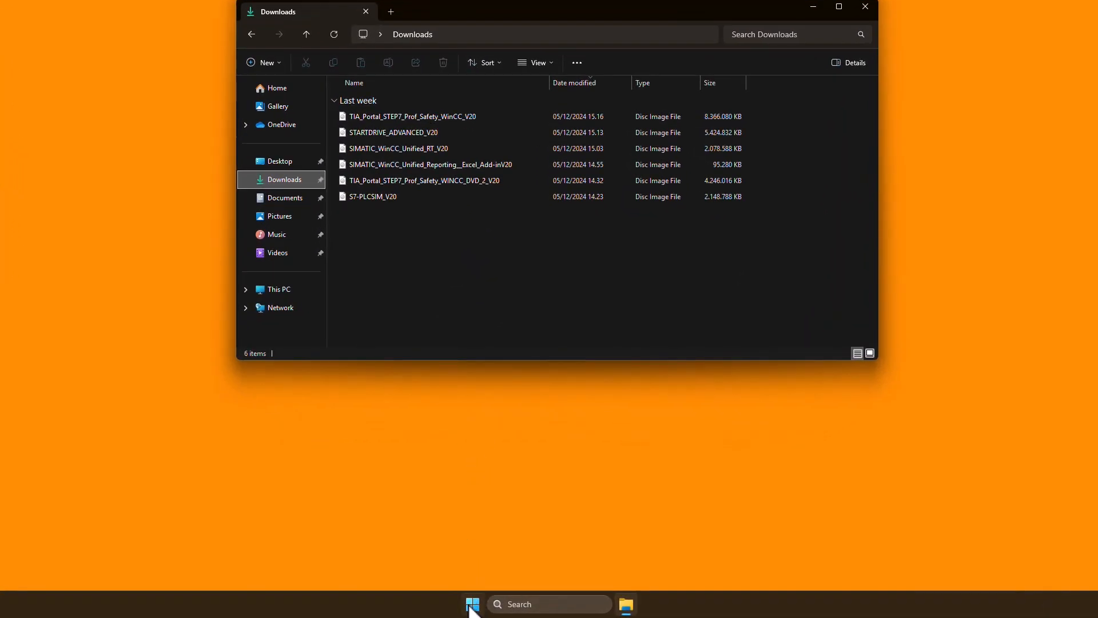
# Check the computer's device name in the Windows system About information and close the settings
pyautogui.rightClick(473, 607)
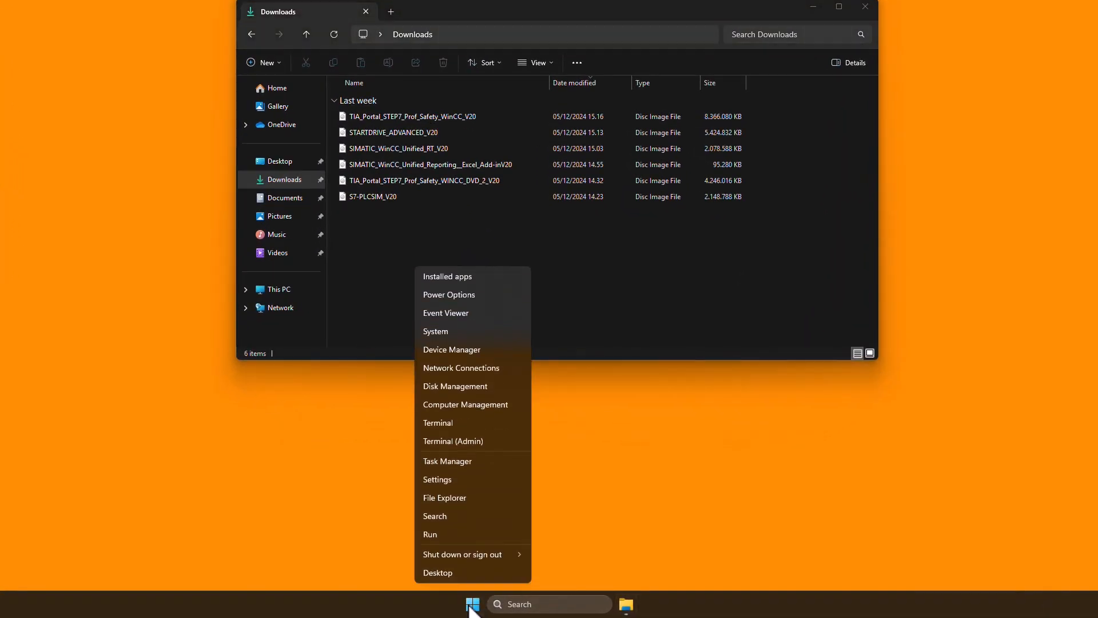
pyautogui.click(443, 335)
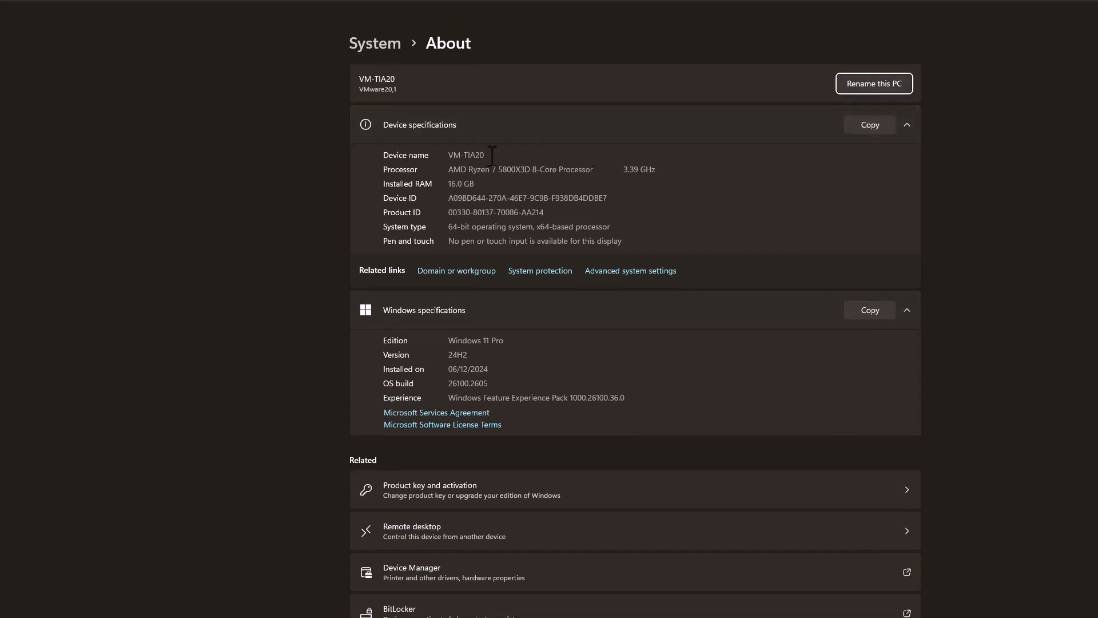
pyautogui.moveTo(491, 154); pyautogui.dragTo(444, 152)
pyautogui.click(473, 154)
pyautogui.moveTo(492, 154); pyautogui.dragTo(453, 154)
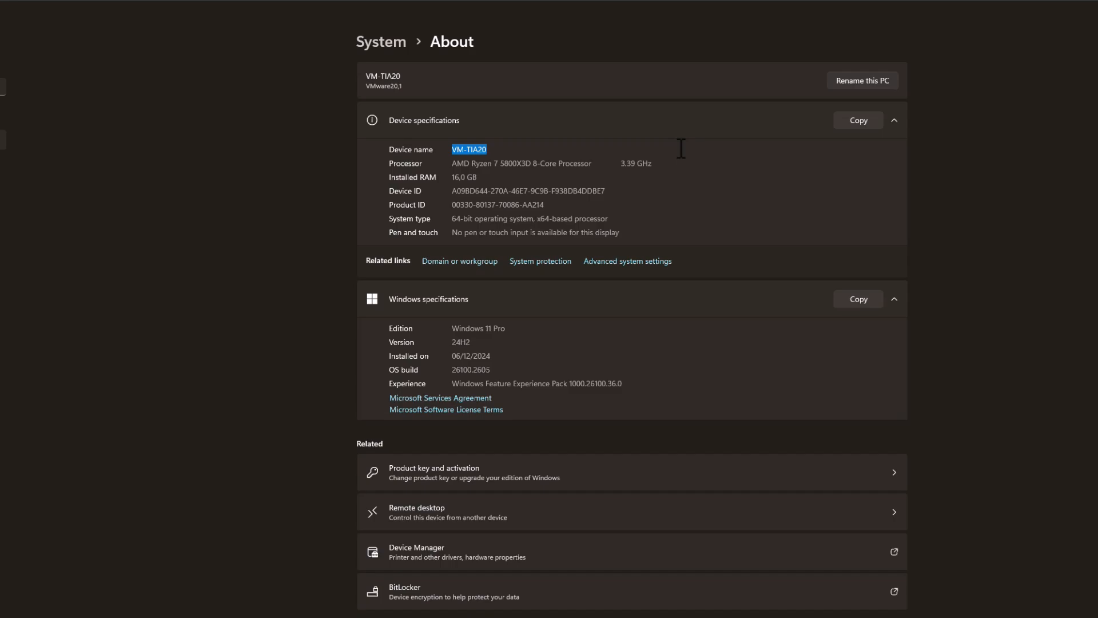
pyautogui.click(1086, 8)
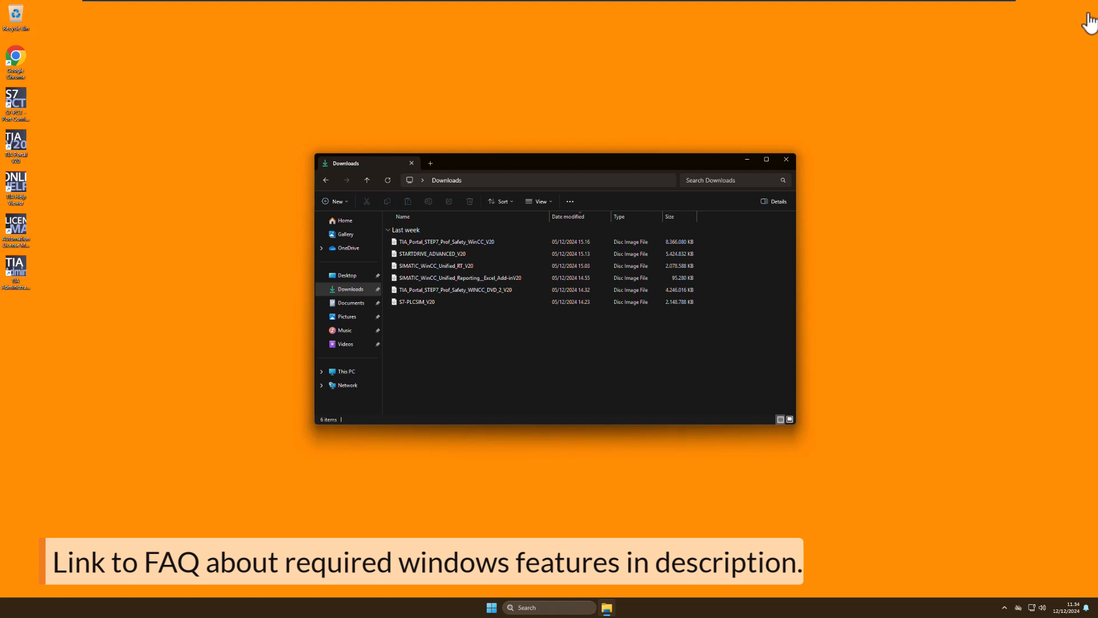
# Search Windows for "turn", open Turn Windows features on or off and enlarge its window to full height
pyautogui.click(542, 608)
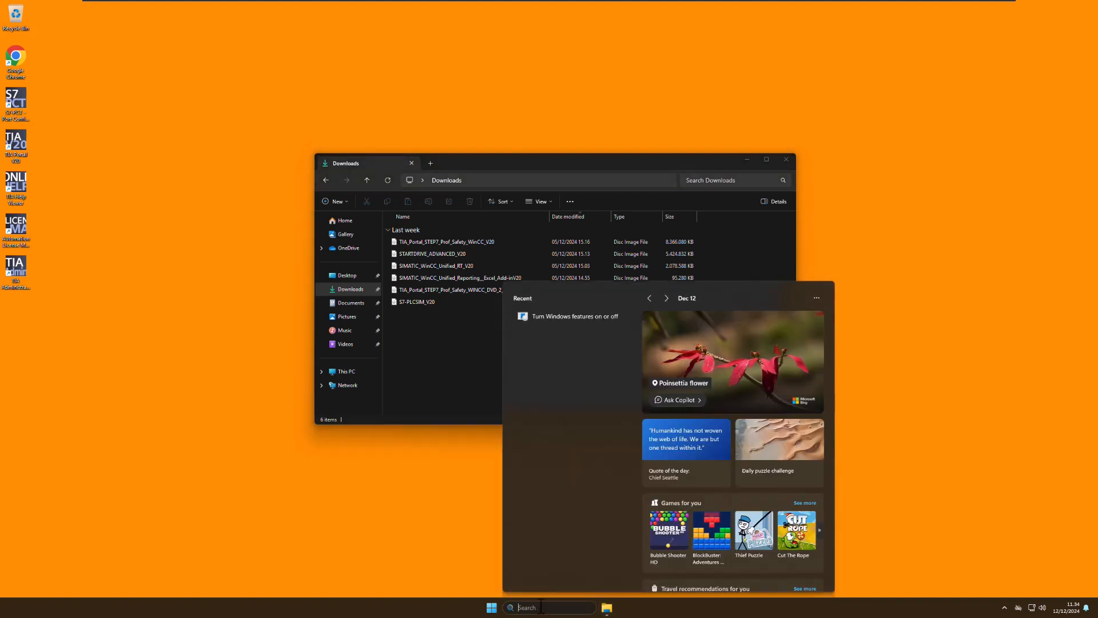
pyautogui.write('turn')
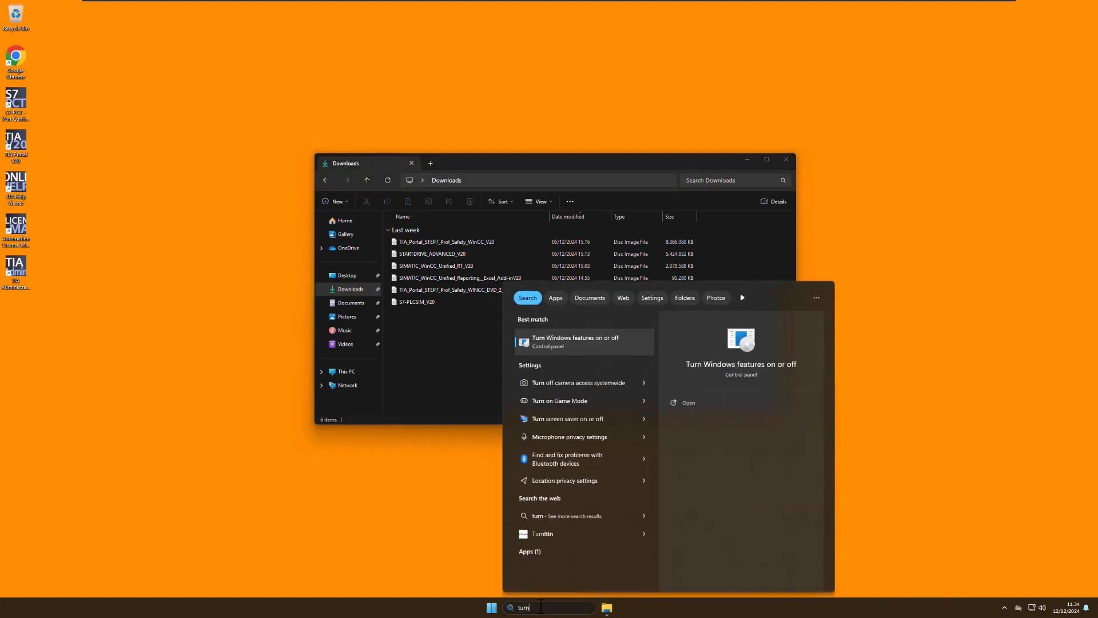
pyautogui.click(552, 337)
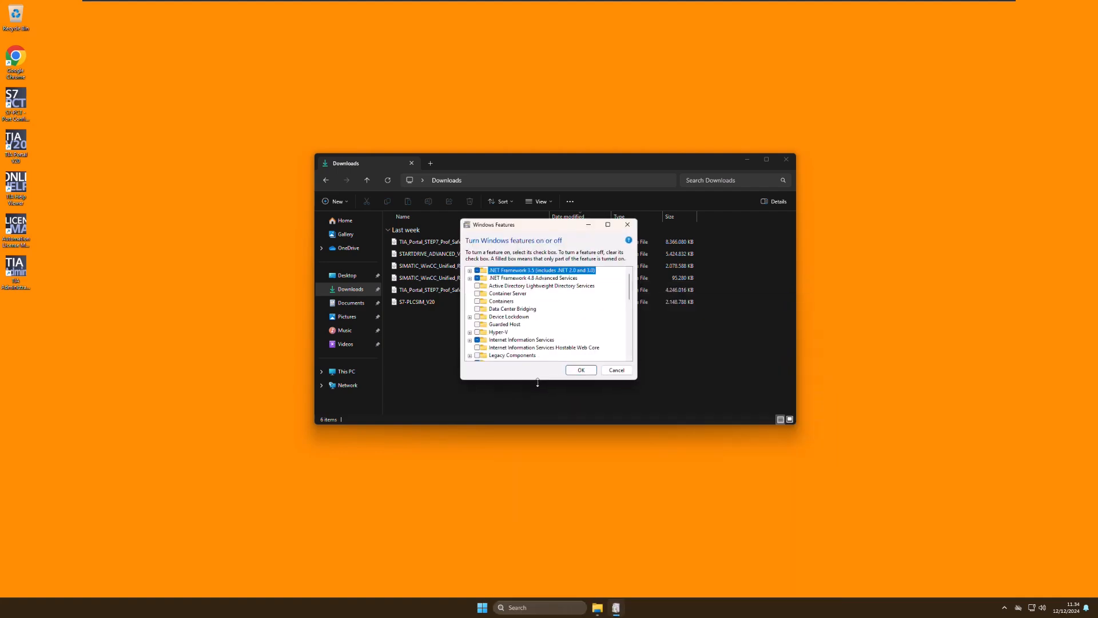
pyautogui.doubleClick(527, 594)
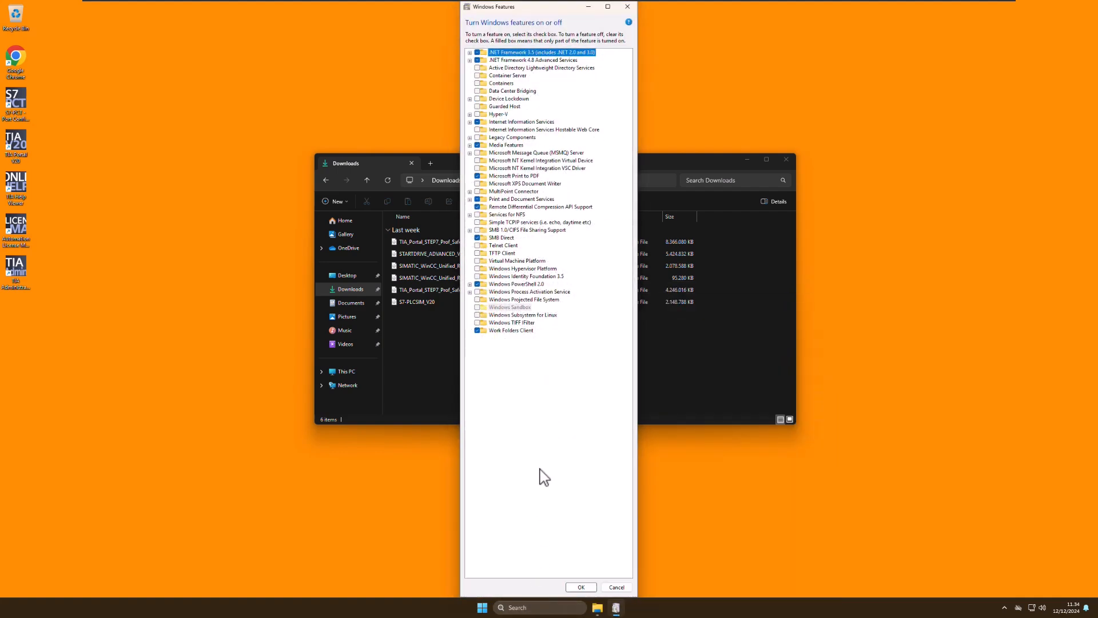
# Examine which Web Management Tools and World Wide Web Services features are enabled under Internet Information Services, and confirm the dialog
pyautogui.click(469, 122)
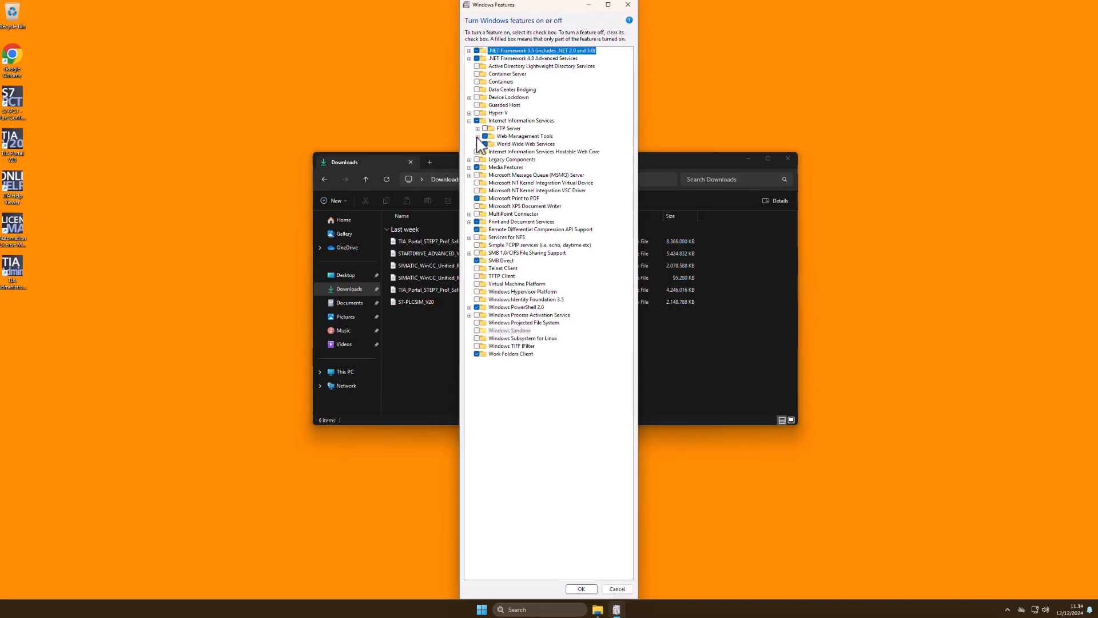
pyautogui.click(477, 136)
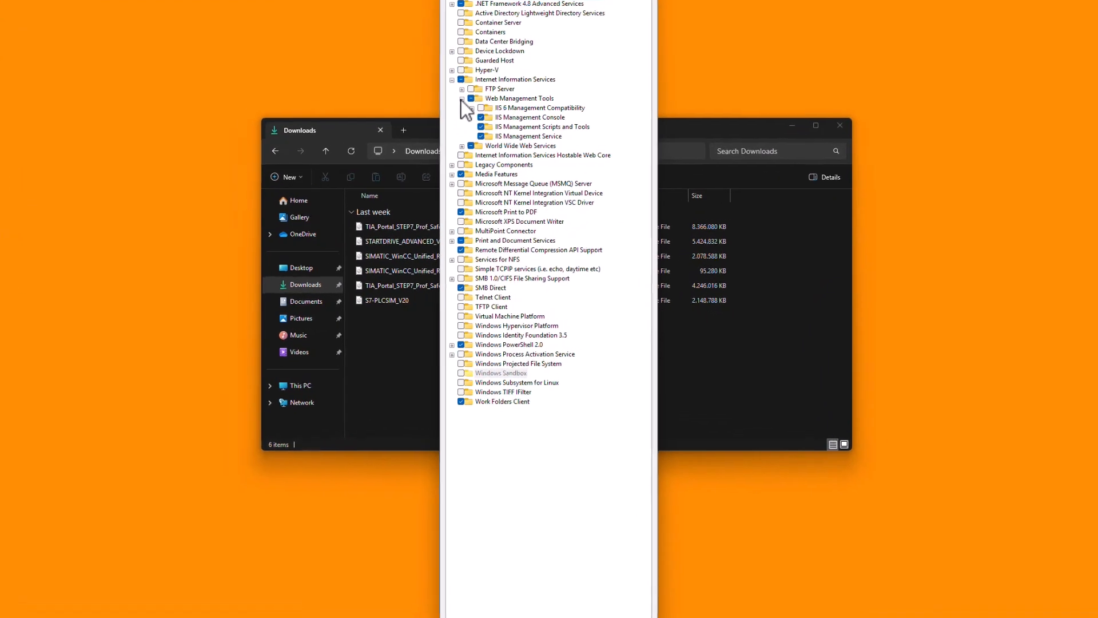
pyautogui.click(541, 152)
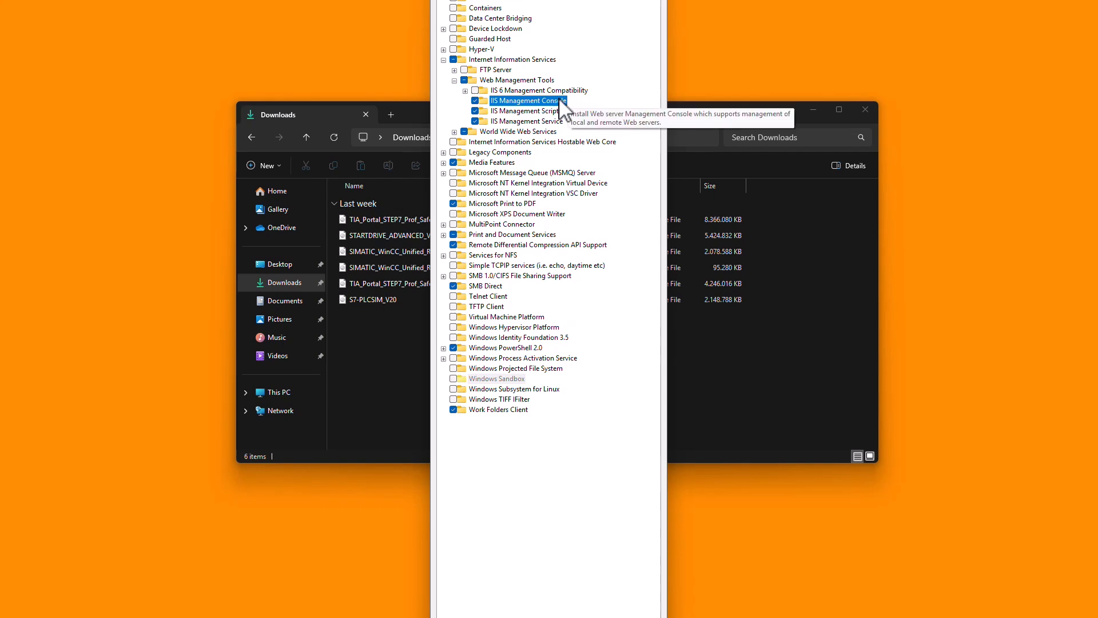
pyautogui.click(454, 132)
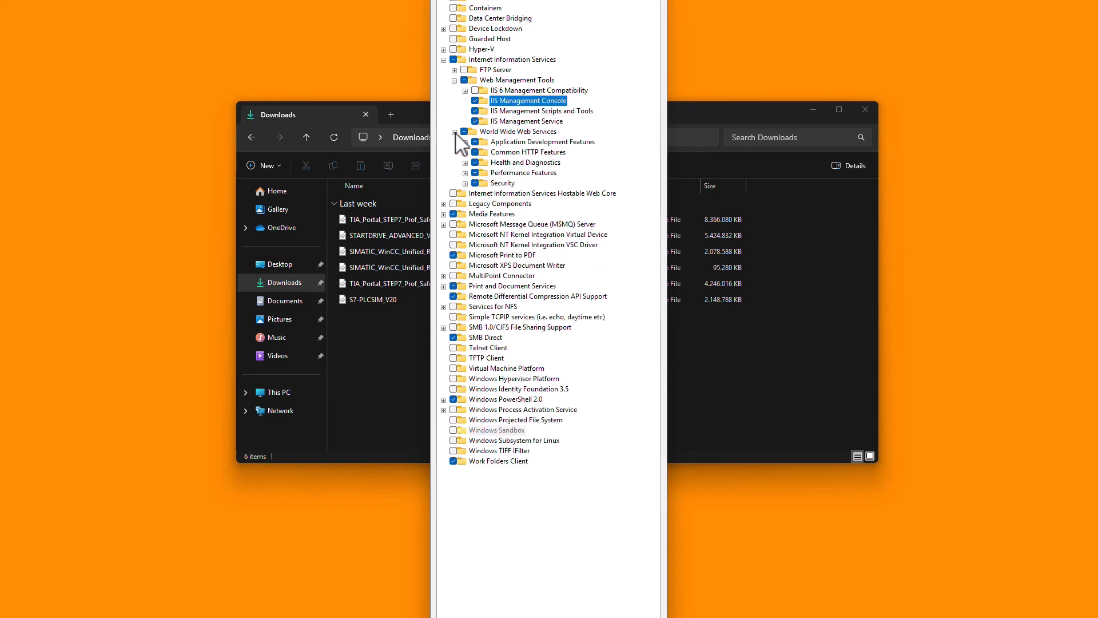
pyautogui.click(465, 184)
pyautogui.click(465, 173)
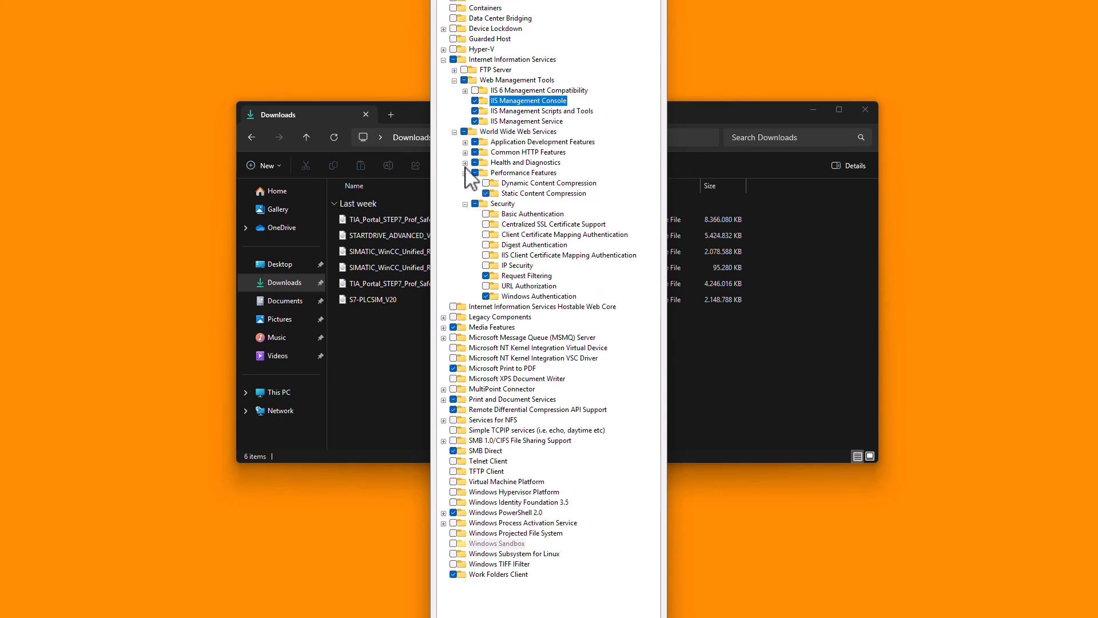
pyautogui.click(465, 162)
pyautogui.click(465, 153)
pyautogui.click(465, 142)
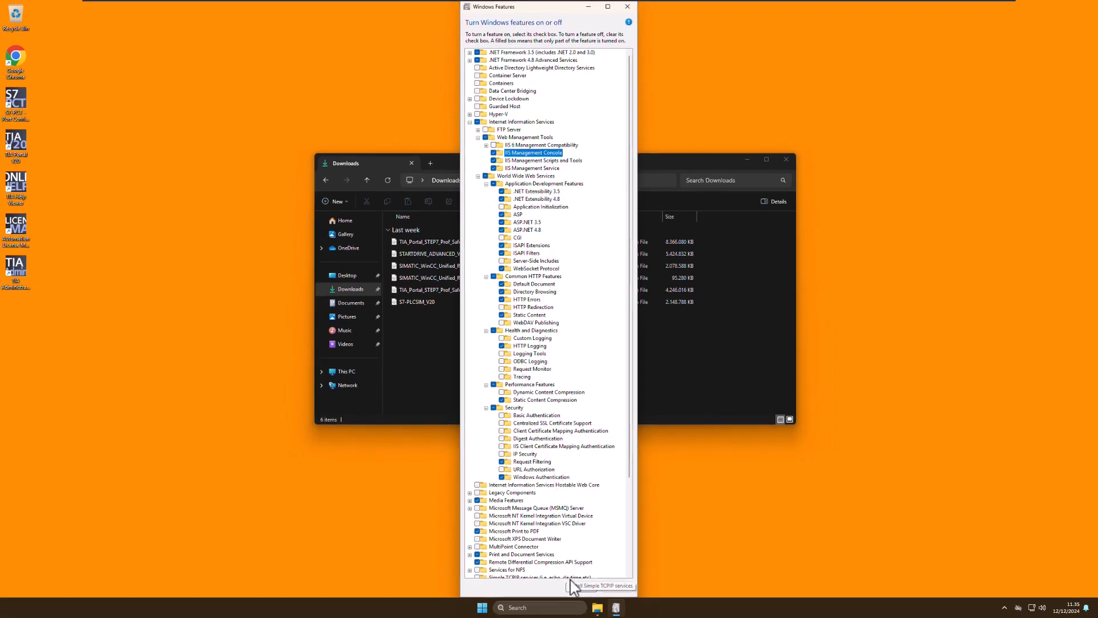
pyautogui.click(580, 588)
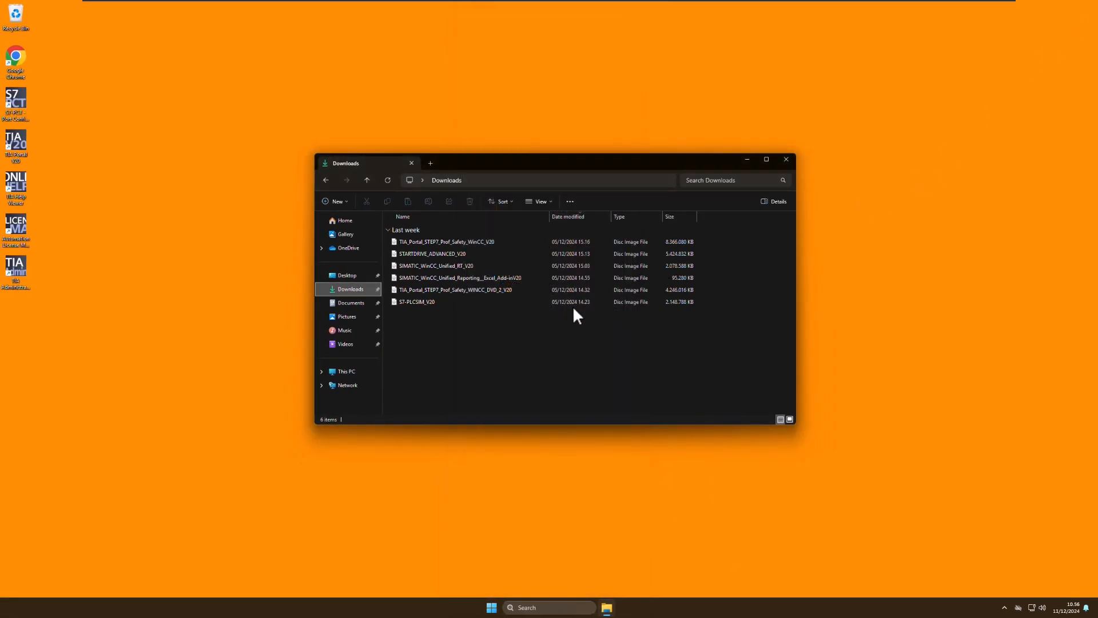
# Launch the Start application from the mounted SIMATIC_WinCC_Unified_RT_V20 disc image and agree to restart the computer
pyautogui.click(444, 266)
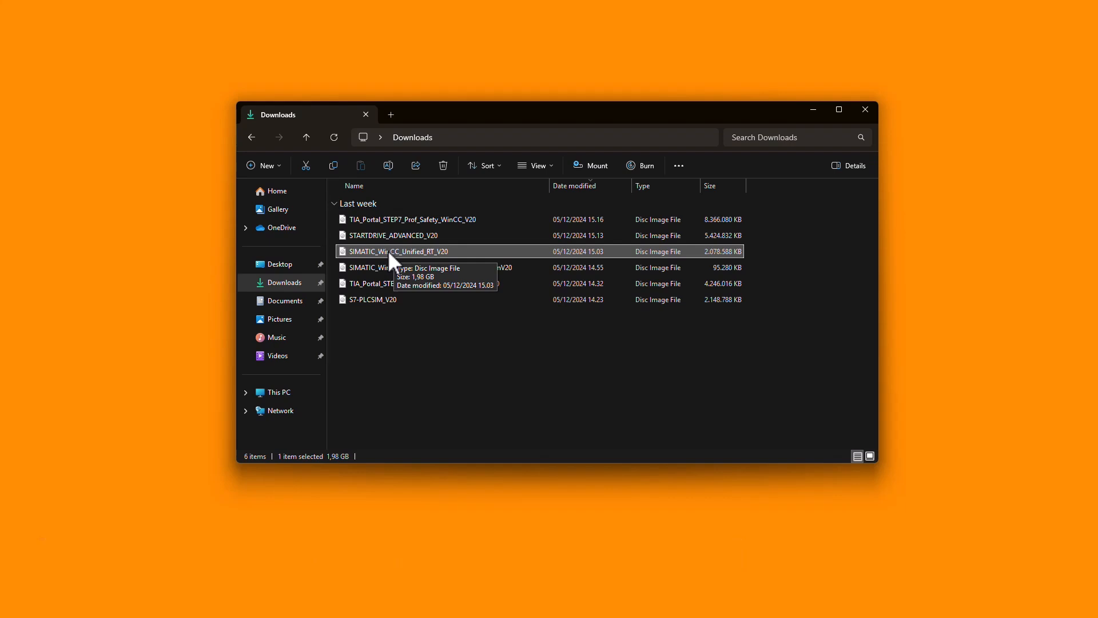
pyautogui.doubleClick(395, 252)
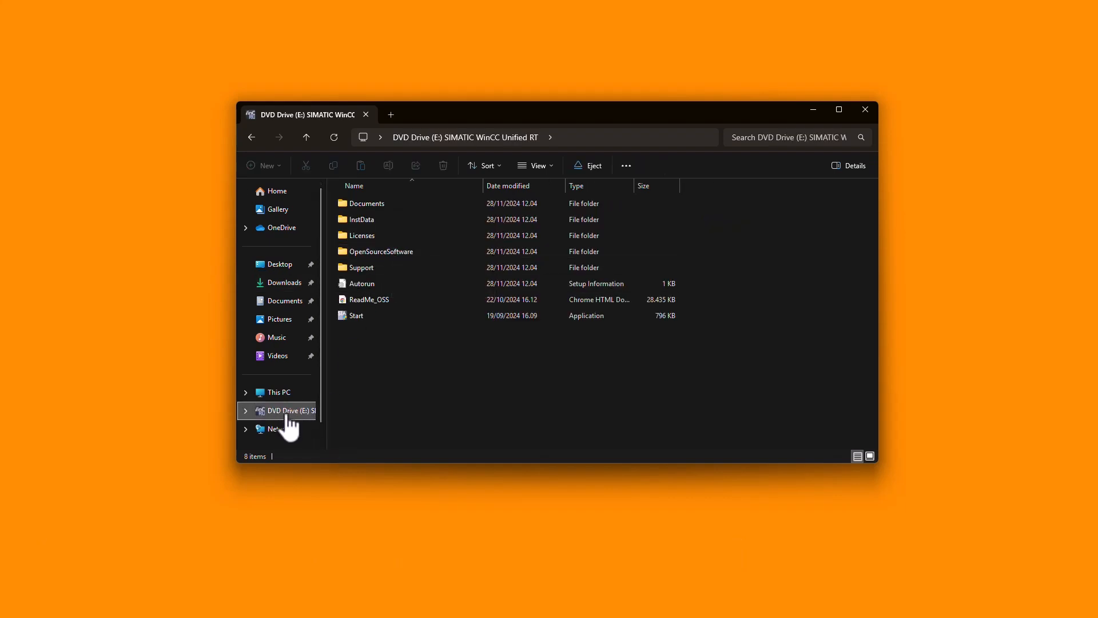
pyautogui.click(359, 319)
pyautogui.doubleClick(360, 316)
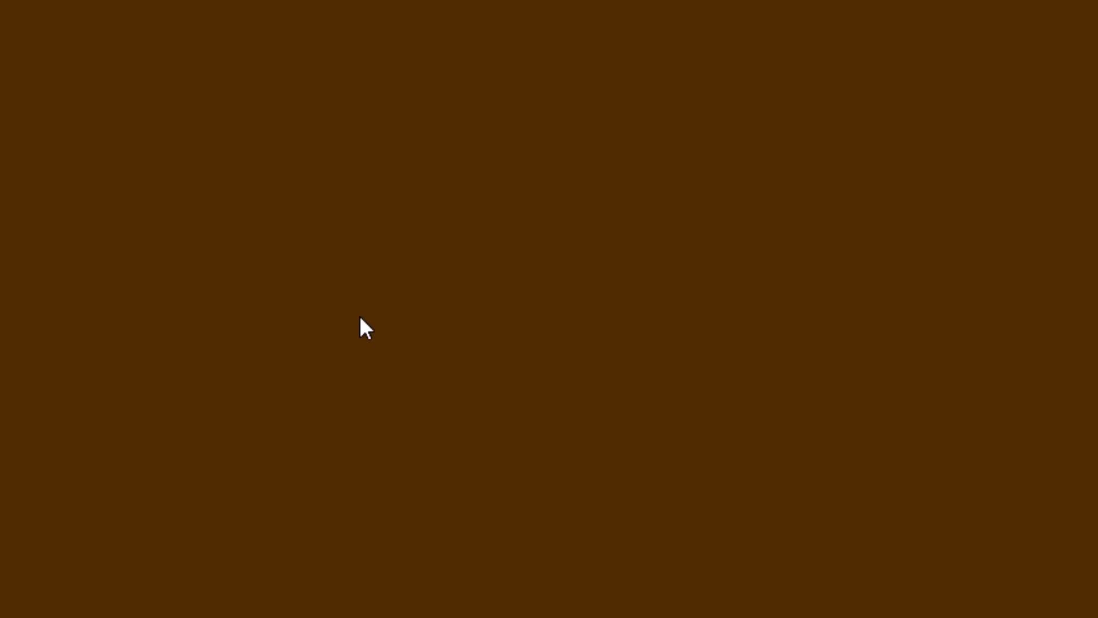
pyautogui.click(458, 397)
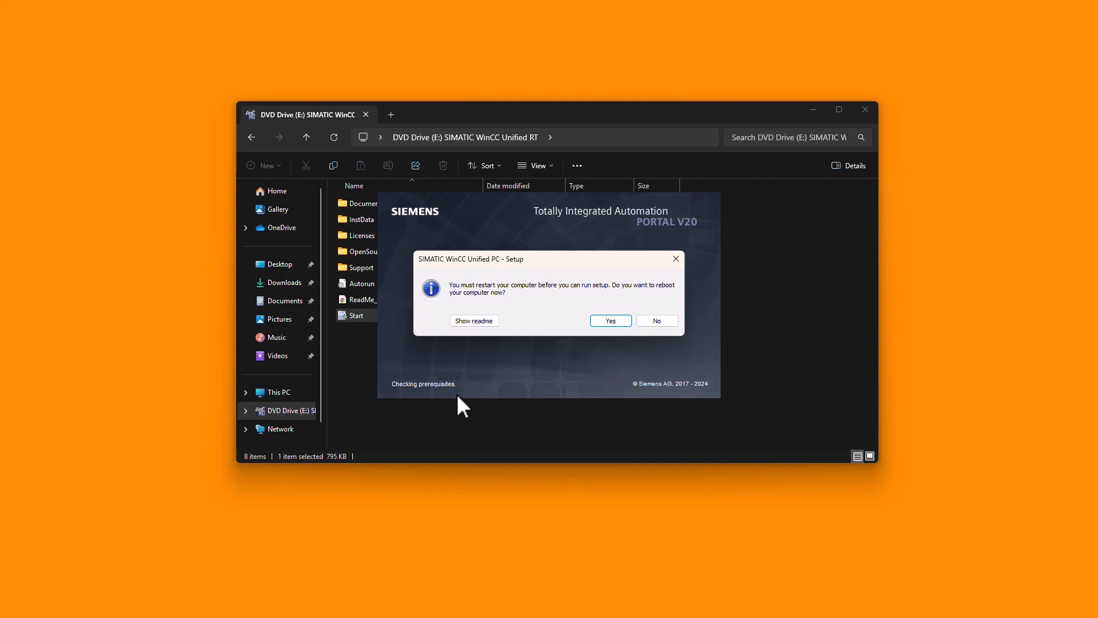
pyautogui.click(611, 321)
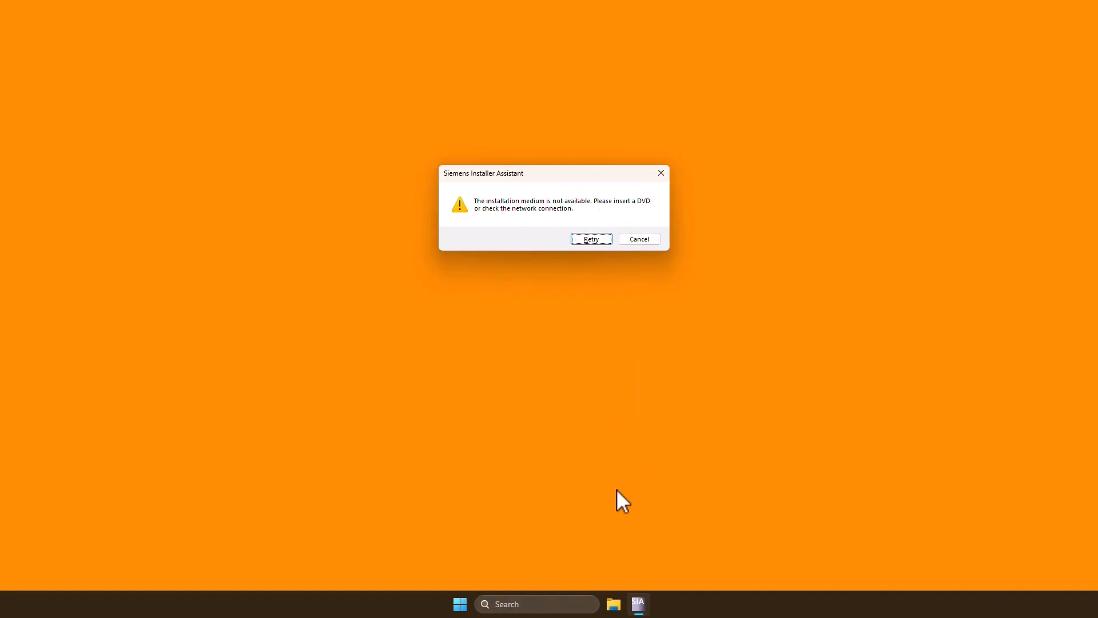
# Remount the SIMATIC_WinCC_Unified_RT_V20 image from Downloads to resume the setup, and continue with English as the installation language
pyautogui.click(612, 606)
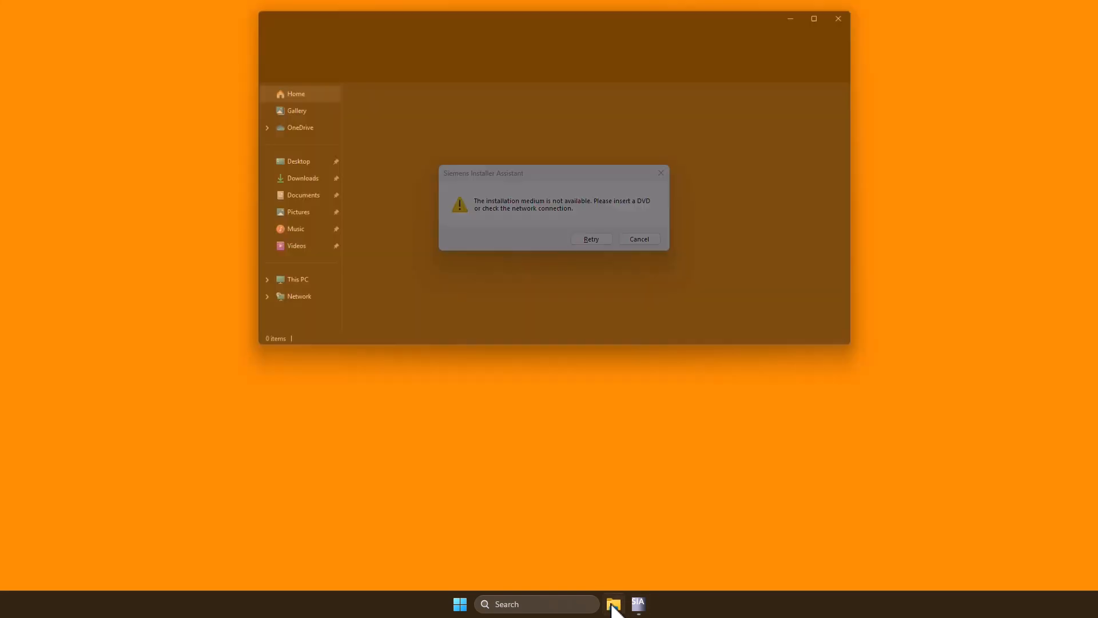
pyautogui.click(278, 180)
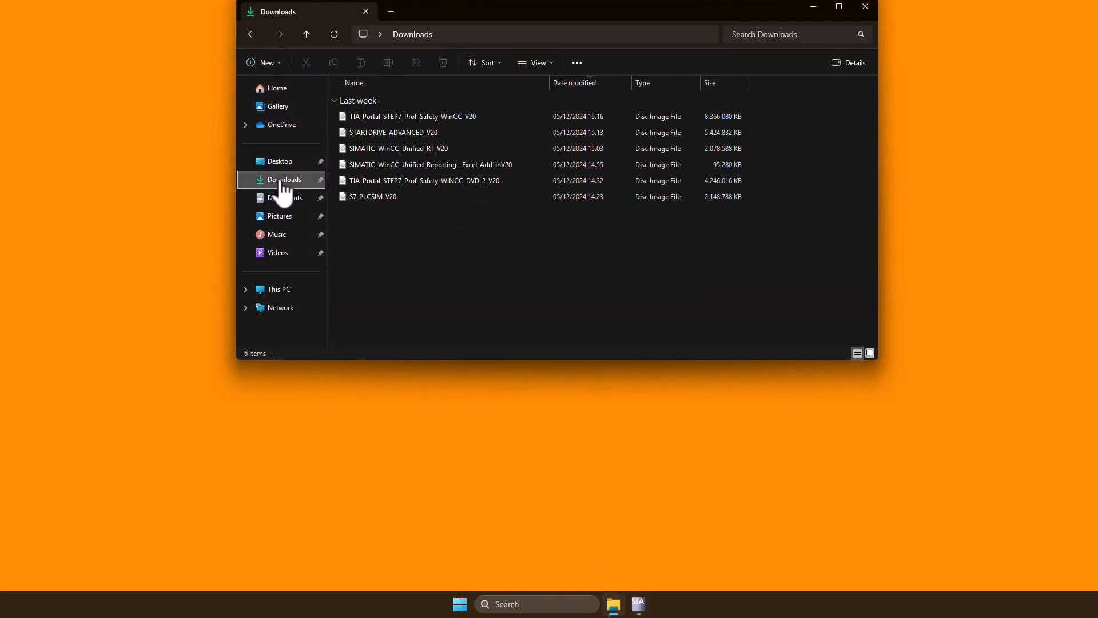
pyautogui.doubleClick(411, 148)
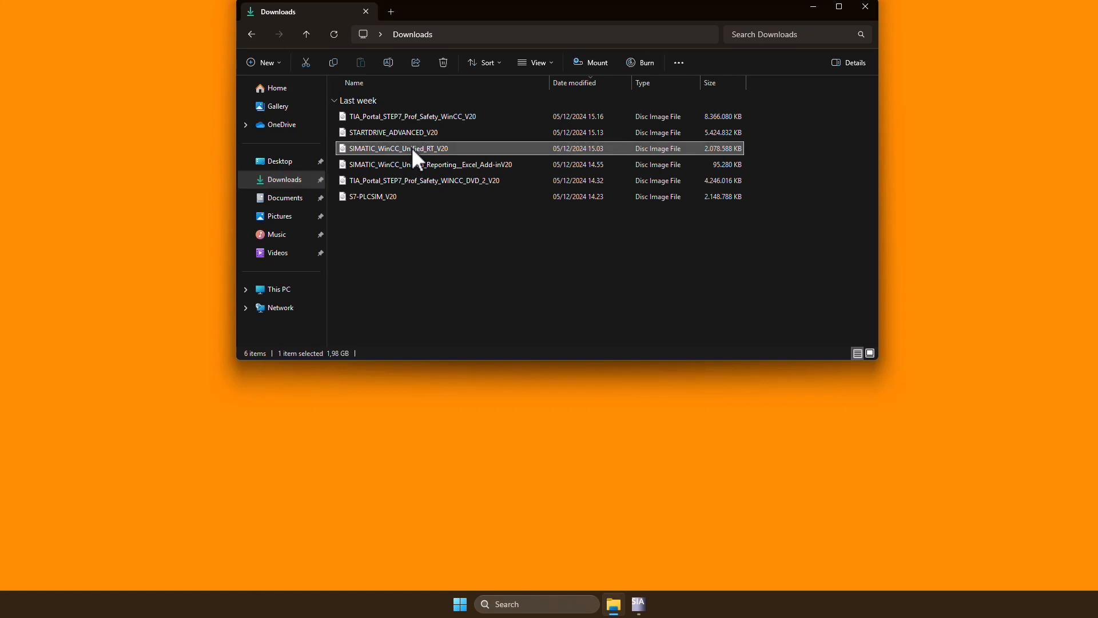
pyautogui.click(813, 7)
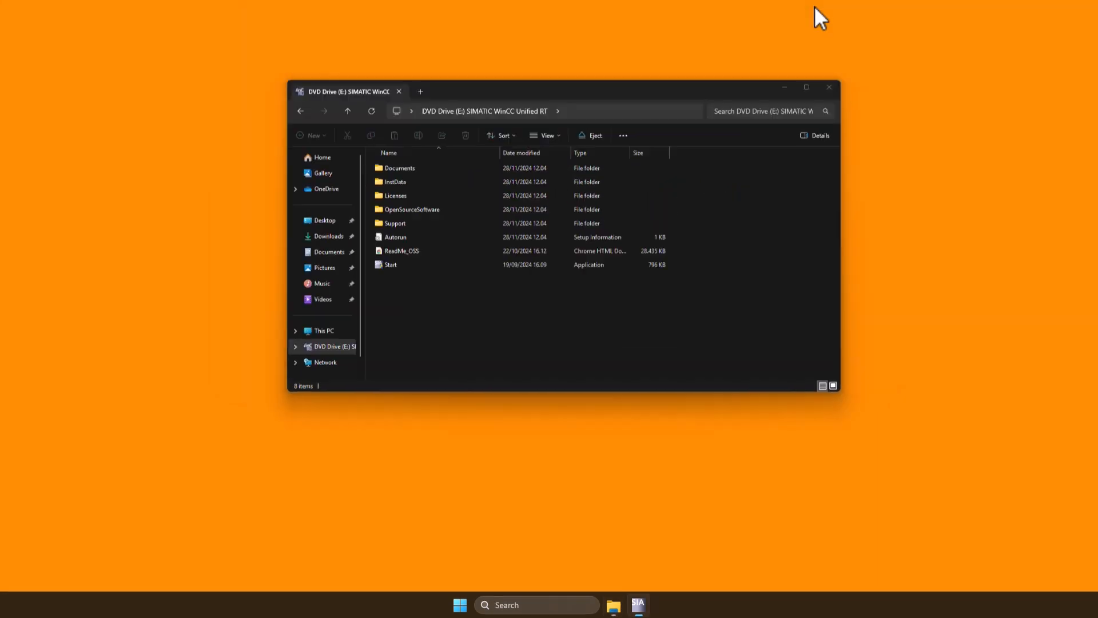
pyautogui.click(587, 339)
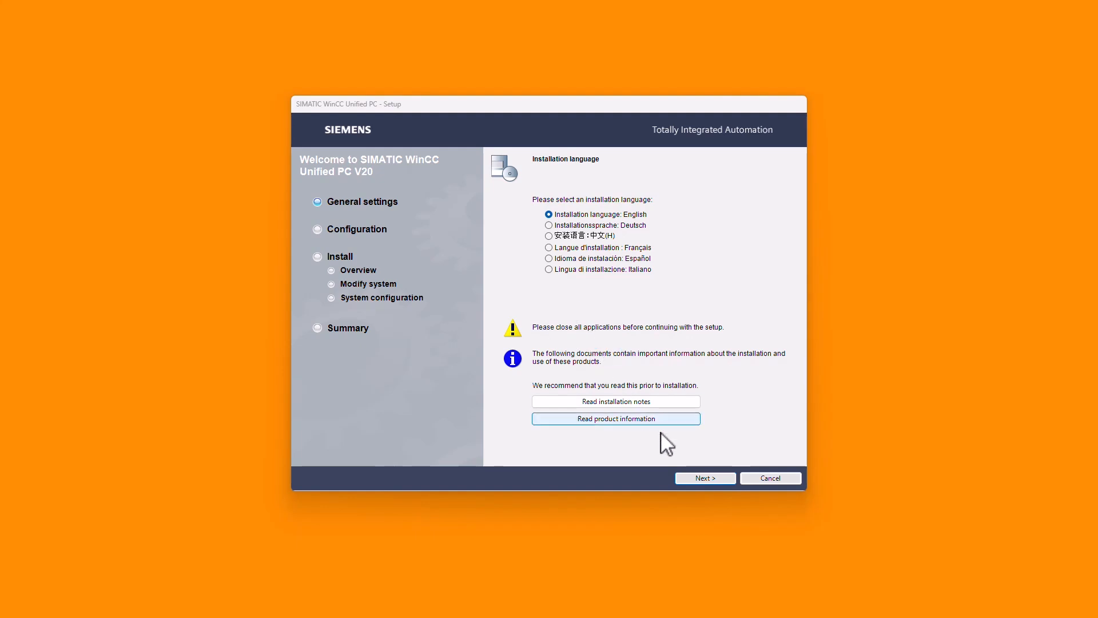
pyautogui.click(703, 479)
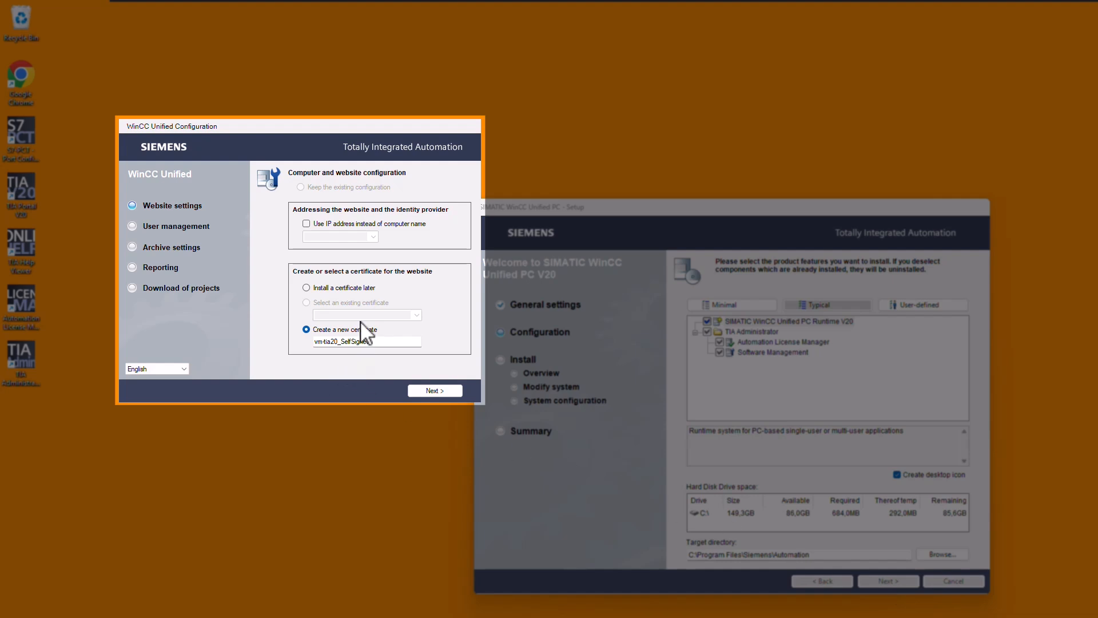
# Address the WinCC Unified website by IP address 192.168.178.128 instead of computer name, and continue with a new certificate
pyautogui.click(306, 224)
pyautogui.click(373, 236)
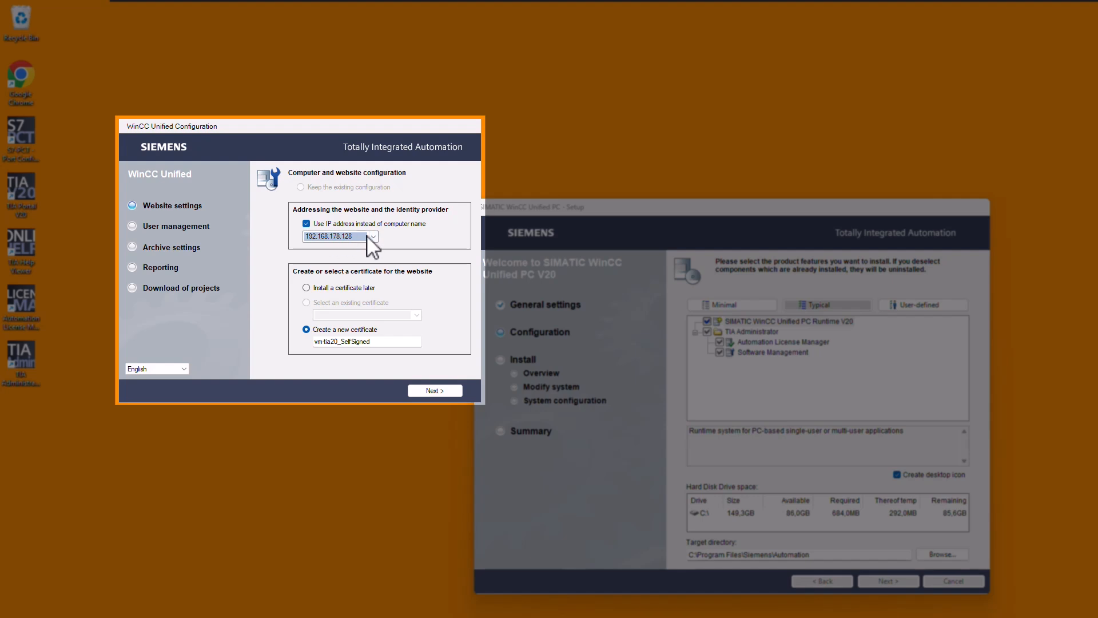
pyautogui.click(435, 391)
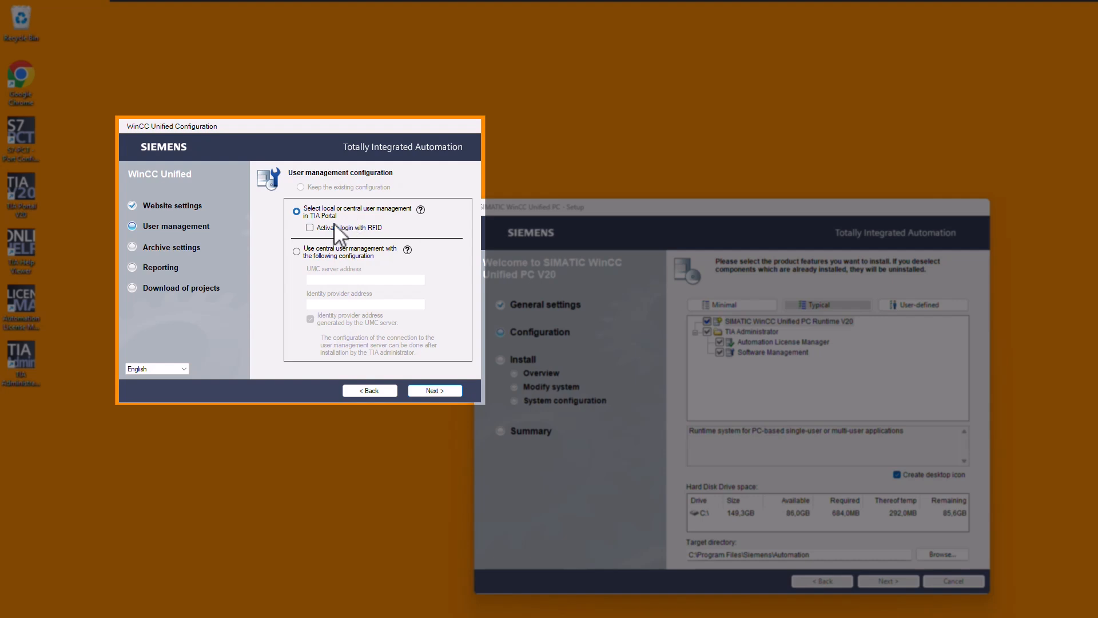
# Look at the central user management option, then continue with local or central user management in TIA Portal
pyautogui.click(298, 252)
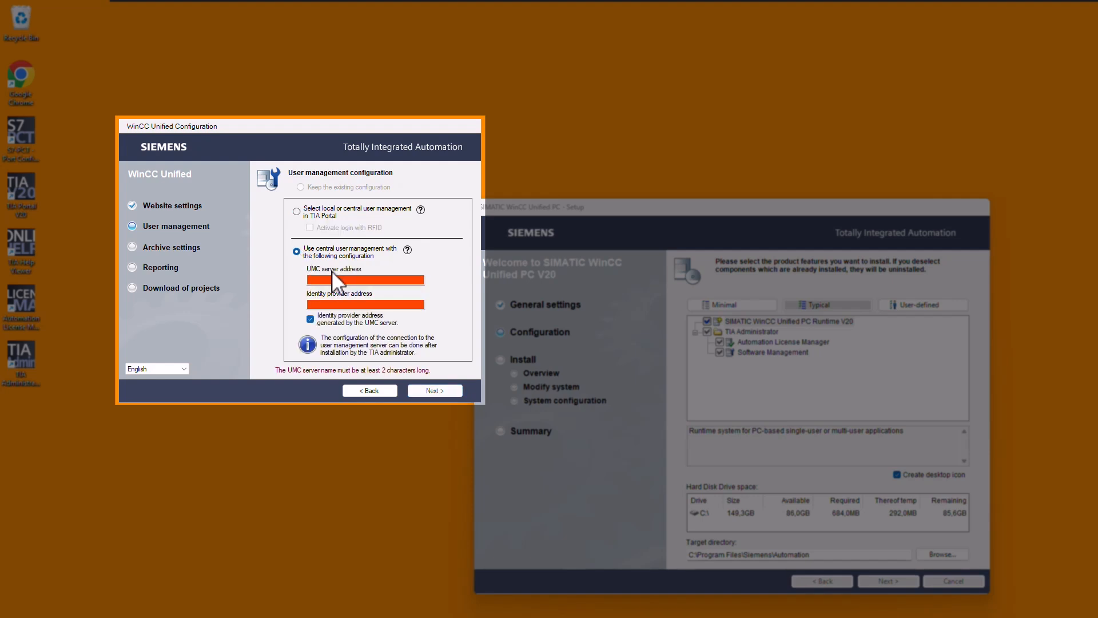
pyautogui.click(297, 211)
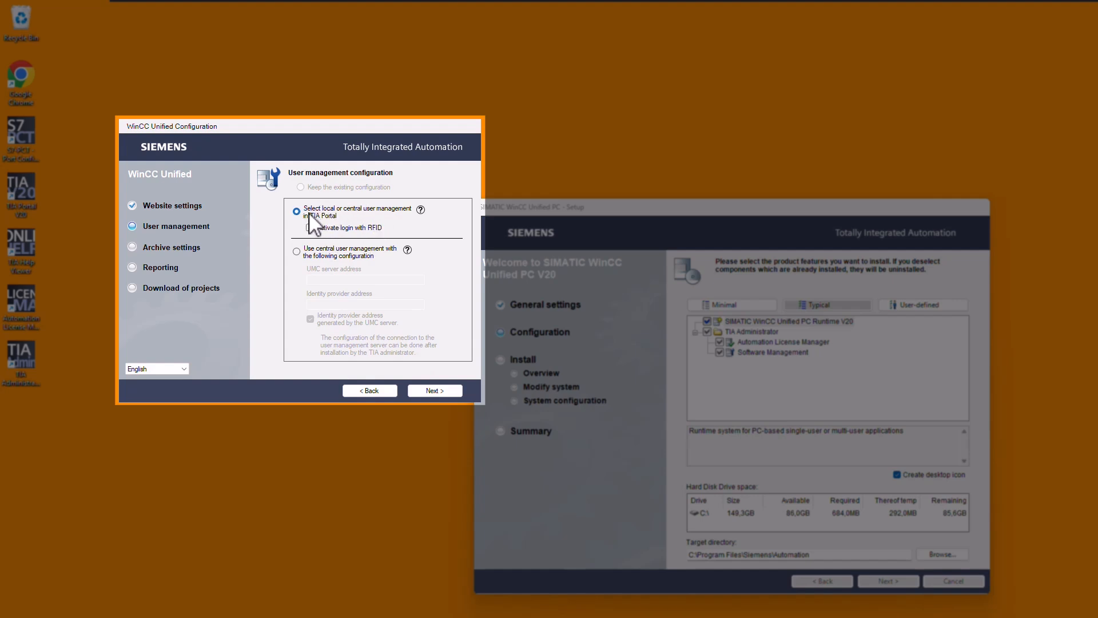
pyautogui.click(435, 390)
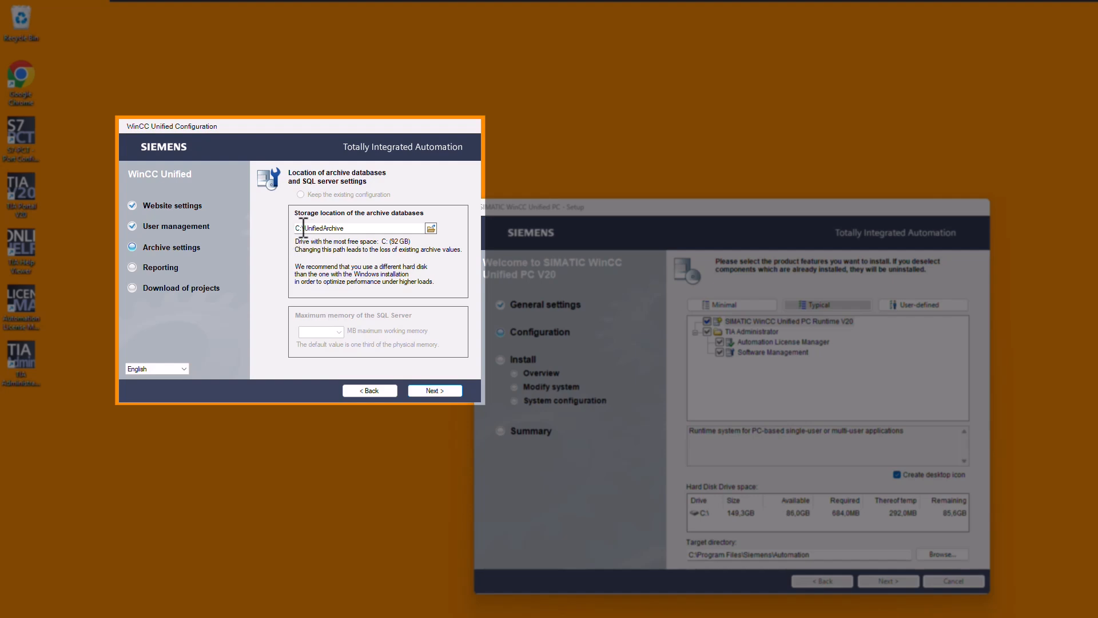
# Keep C:\UnifiedArchive for the archive databases and C:\Reports for reports, with the PDF application set to Do not configure
pyautogui.click(433, 390)
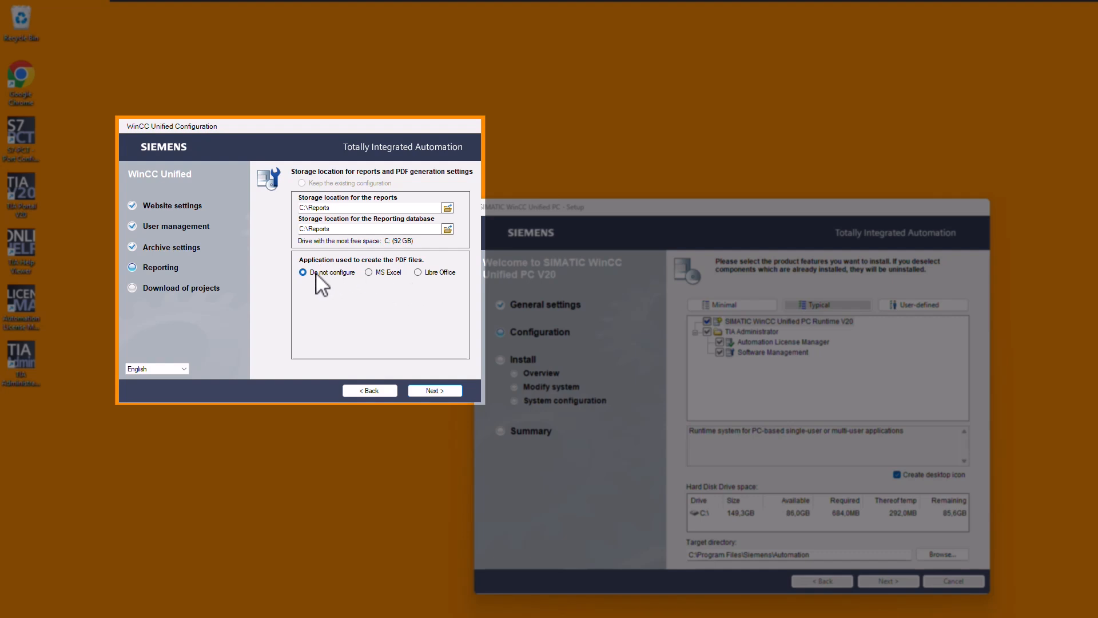
pyautogui.click(432, 391)
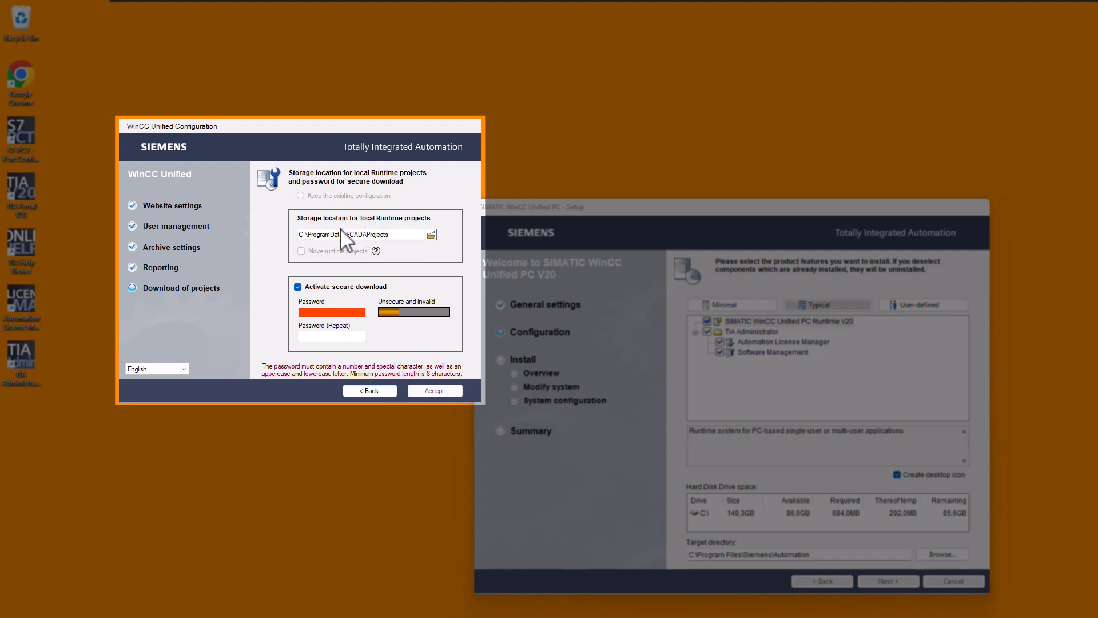
# Accept the WinCC Unified configuration with secure download deactivated, and agree to the license terms and security information
pyautogui.click(298, 286)
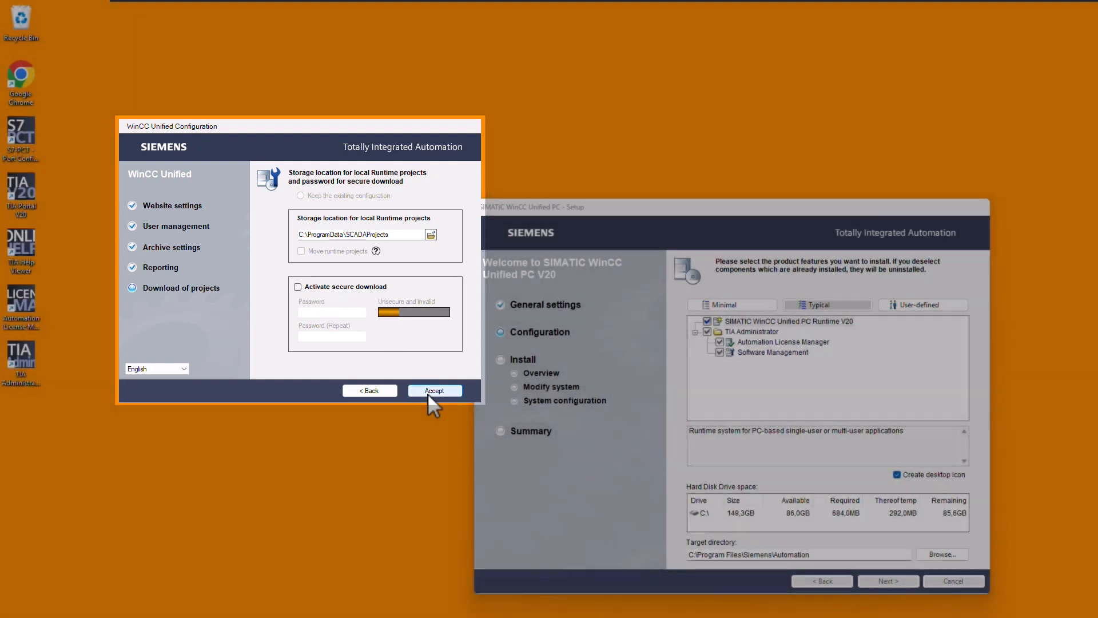
pyautogui.click(429, 392)
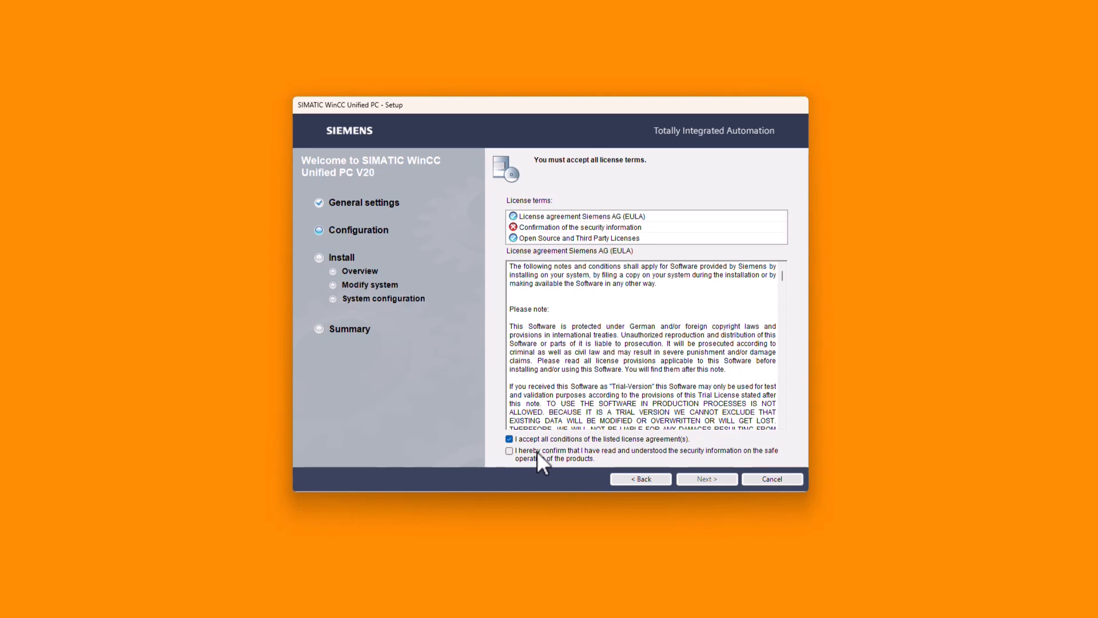
pyautogui.click(536, 450)
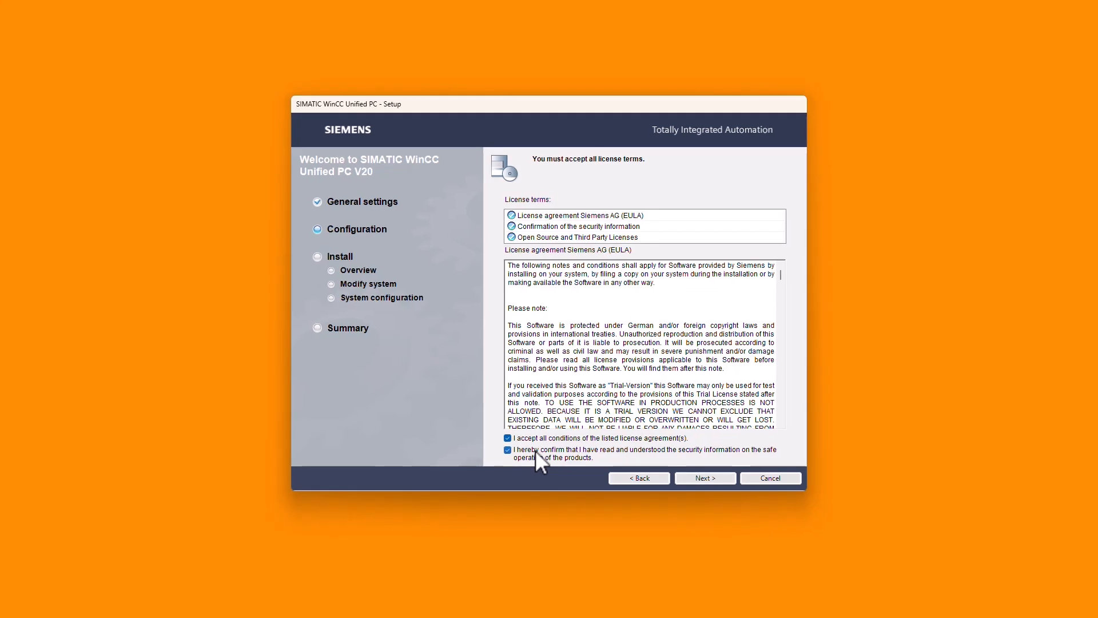
# Accept the security and permissions settings for this computer and start installing SIMATIC WinCC Unified PC Runtime V20
pyautogui.click(705, 479)
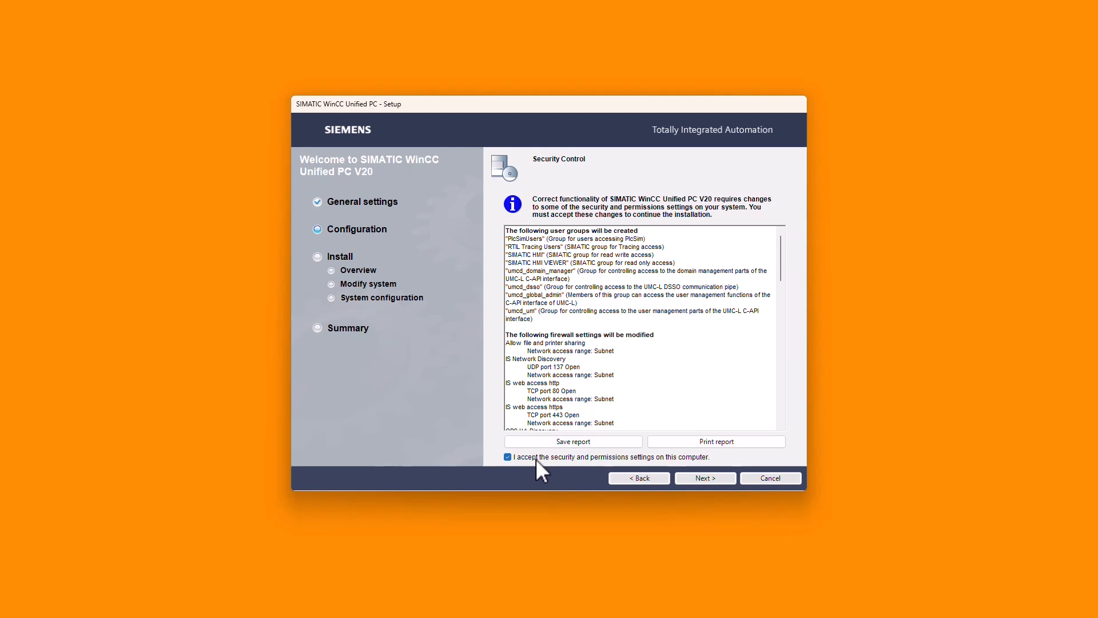
pyautogui.click(704, 477)
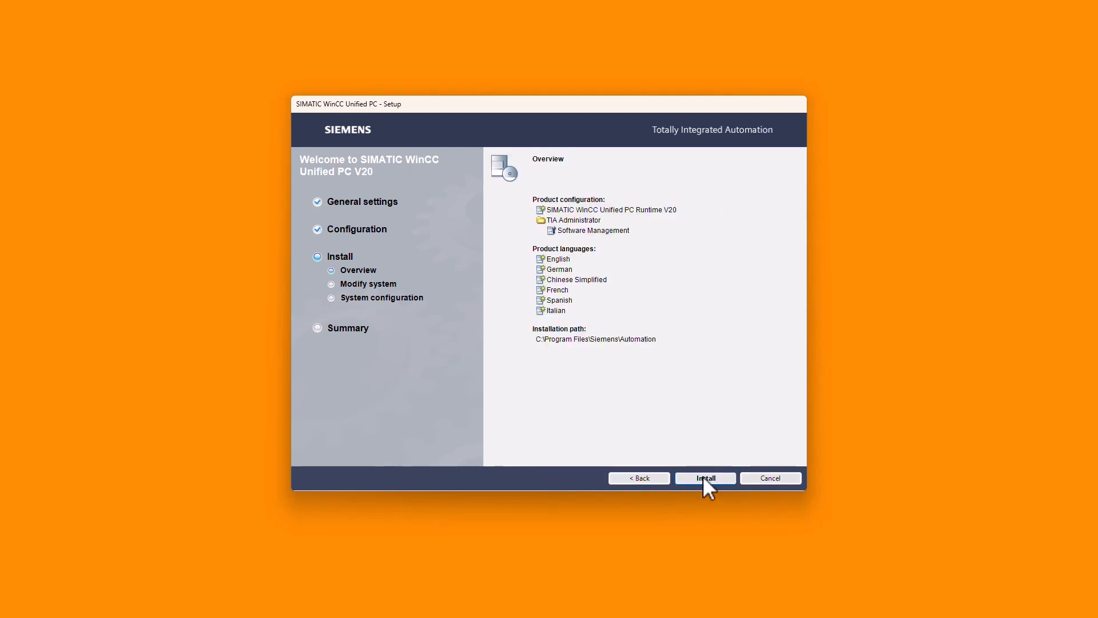
pyautogui.click(704, 478)
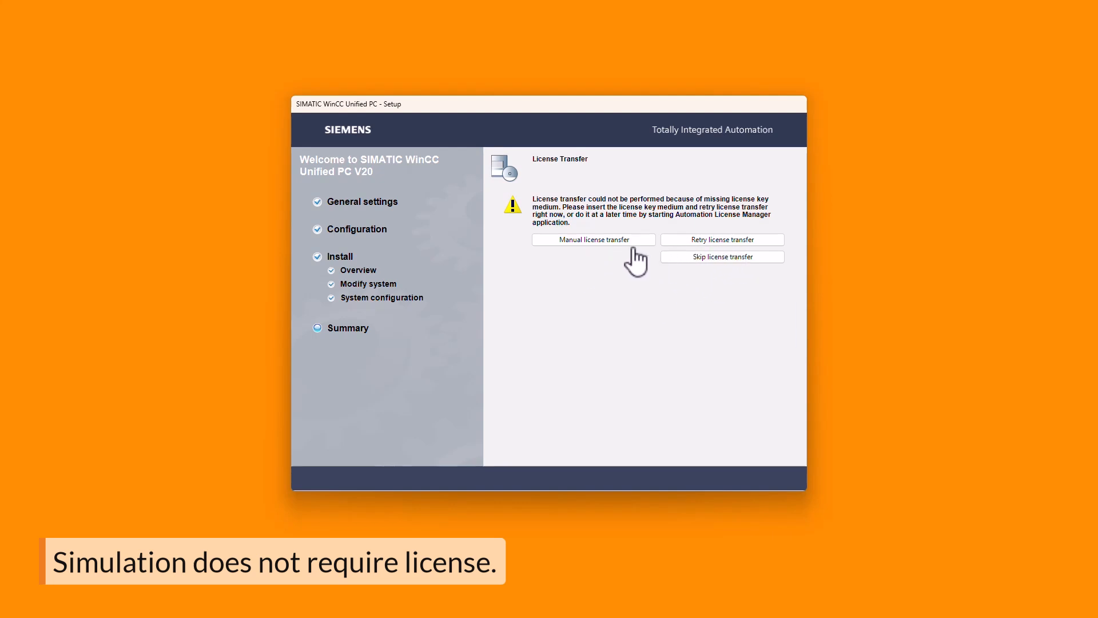
# Skip the license transfer and finish the setup by restarting the computer now
pyautogui.click(708, 257)
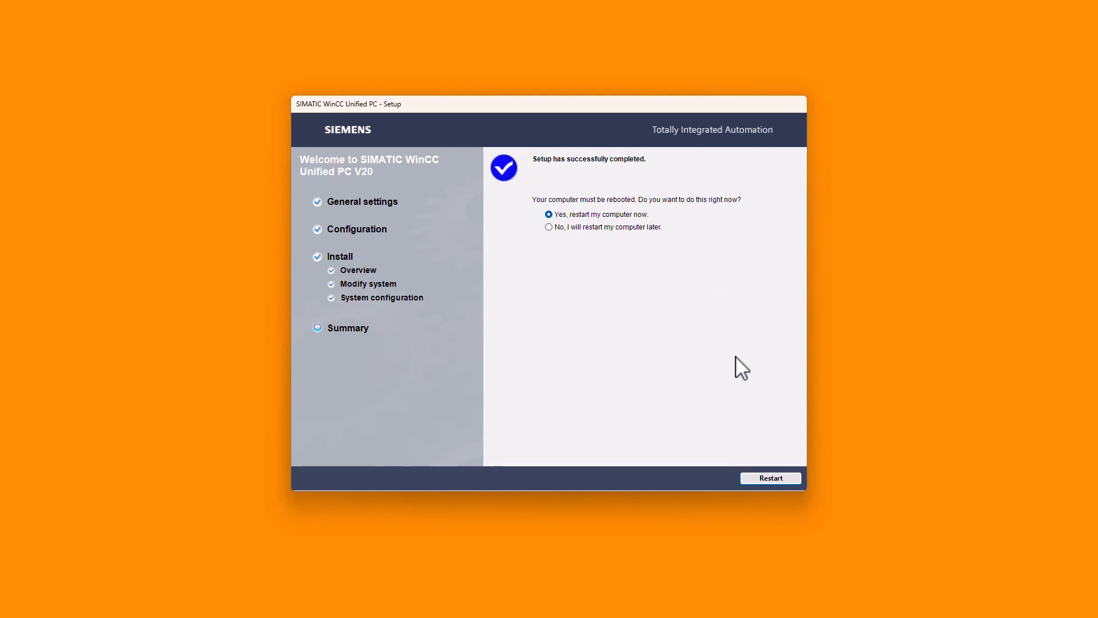
pyautogui.click(754, 476)
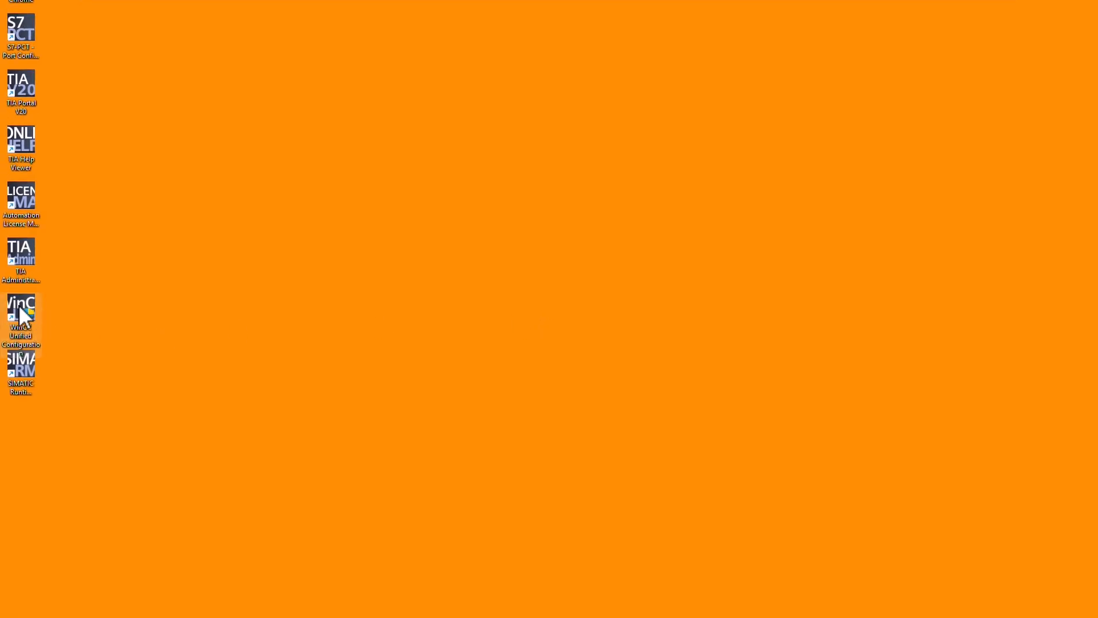
# Open WinCC Unified Configuration with administrator permission, look at the website settings, and cancel the configuration
pyautogui.doubleClick(24, 316)
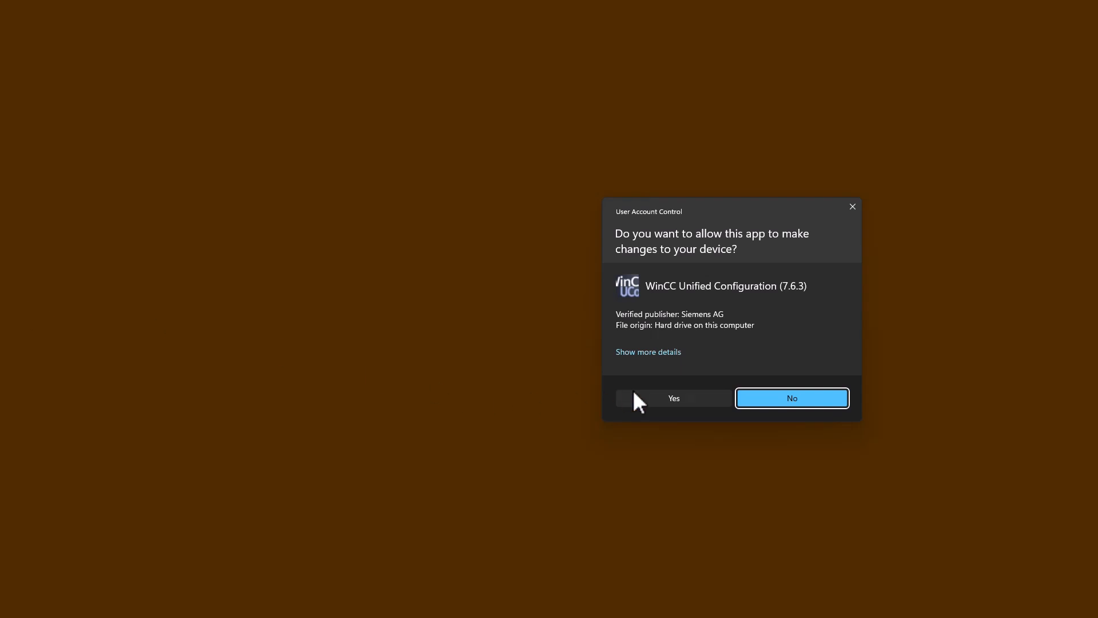
pyautogui.click(633, 394)
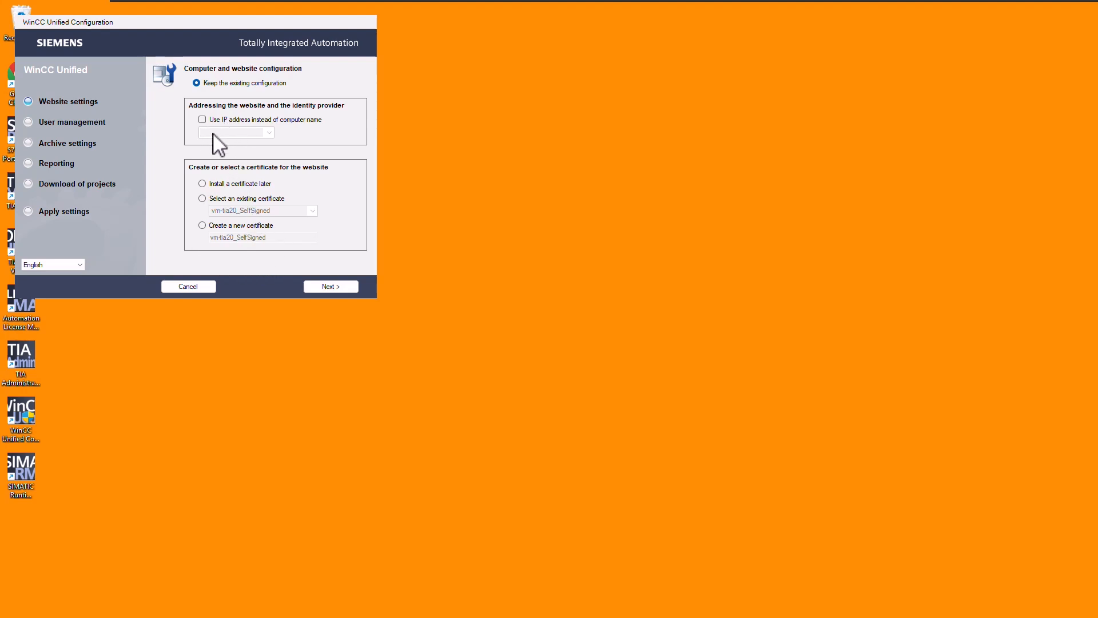
pyautogui.click(194, 287)
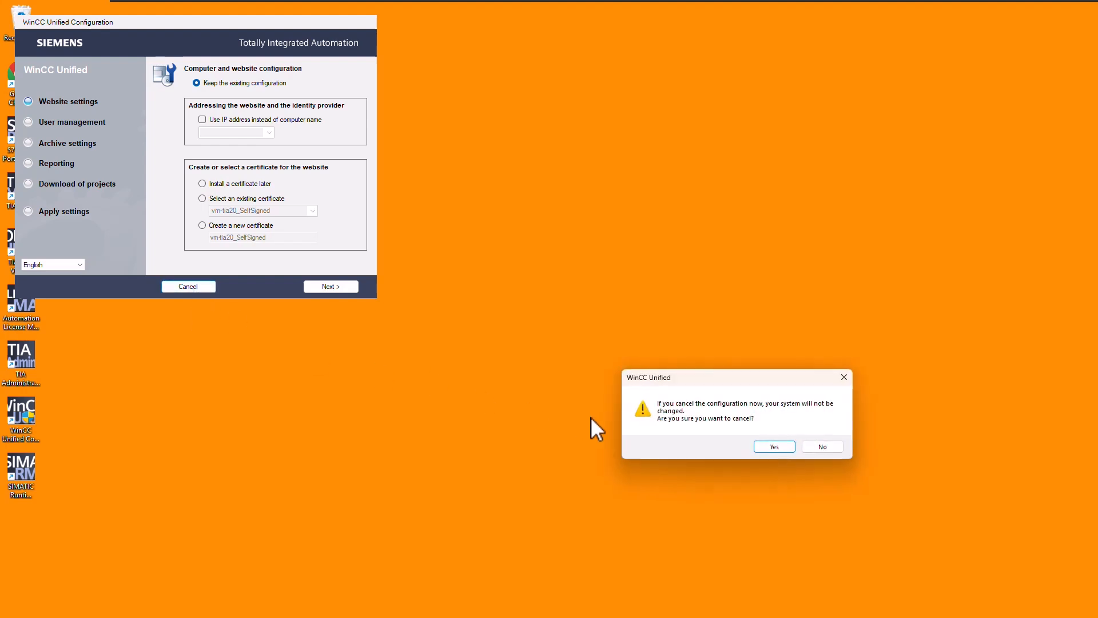
pyautogui.click(775, 447)
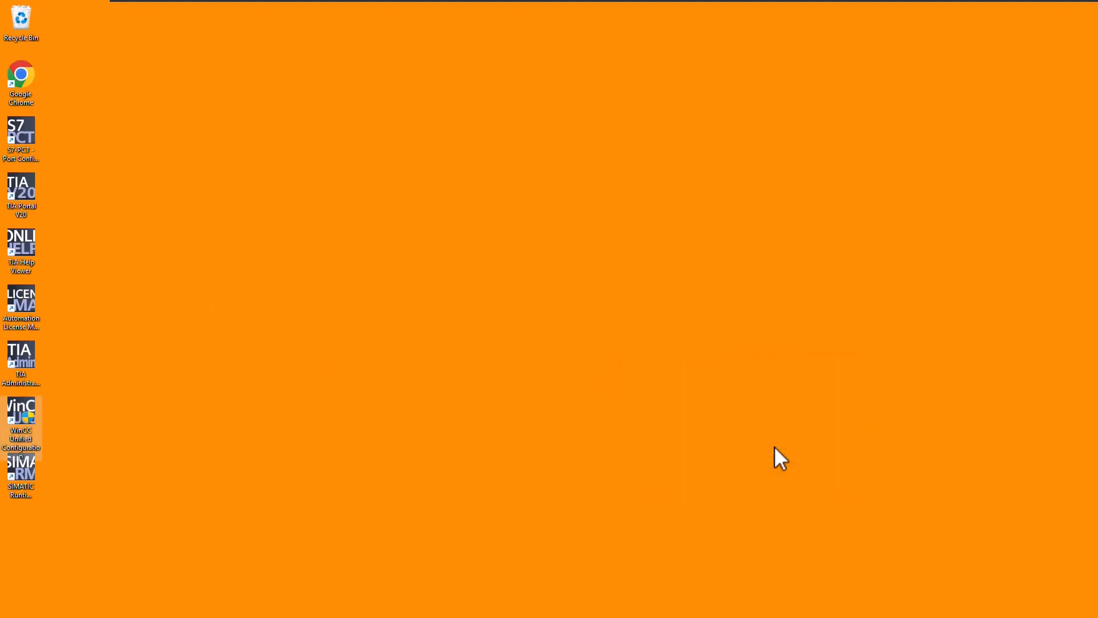
# Open the settings of SIMATIC Runtime Manager and enable both the screen debugger and the scheduler debugger
pyautogui.click(24, 469)
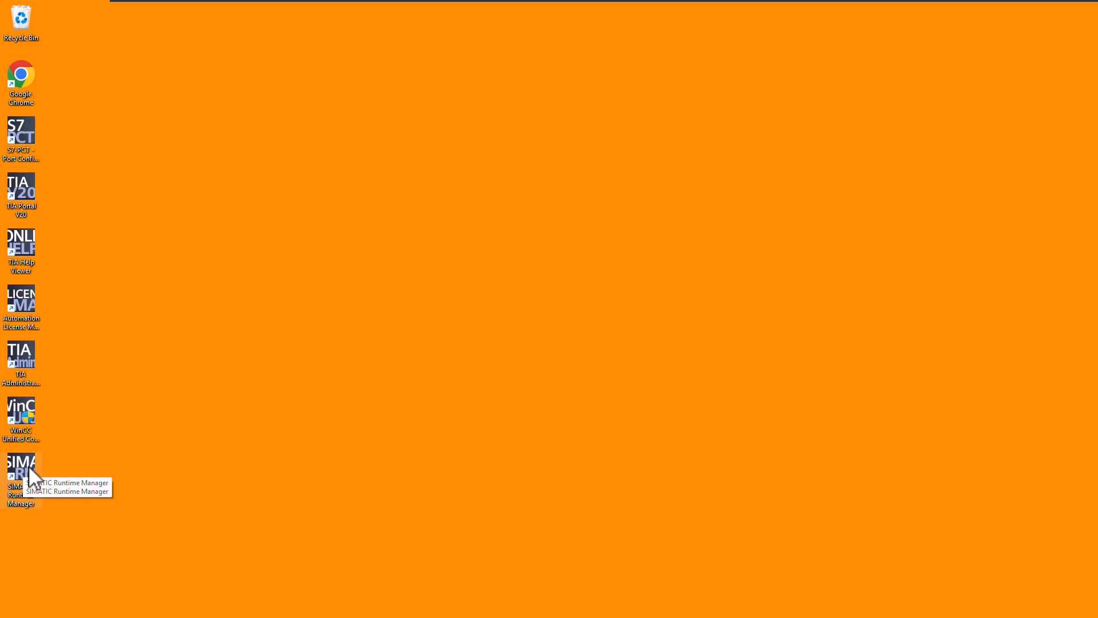
pyautogui.doubleClick(29, 465)
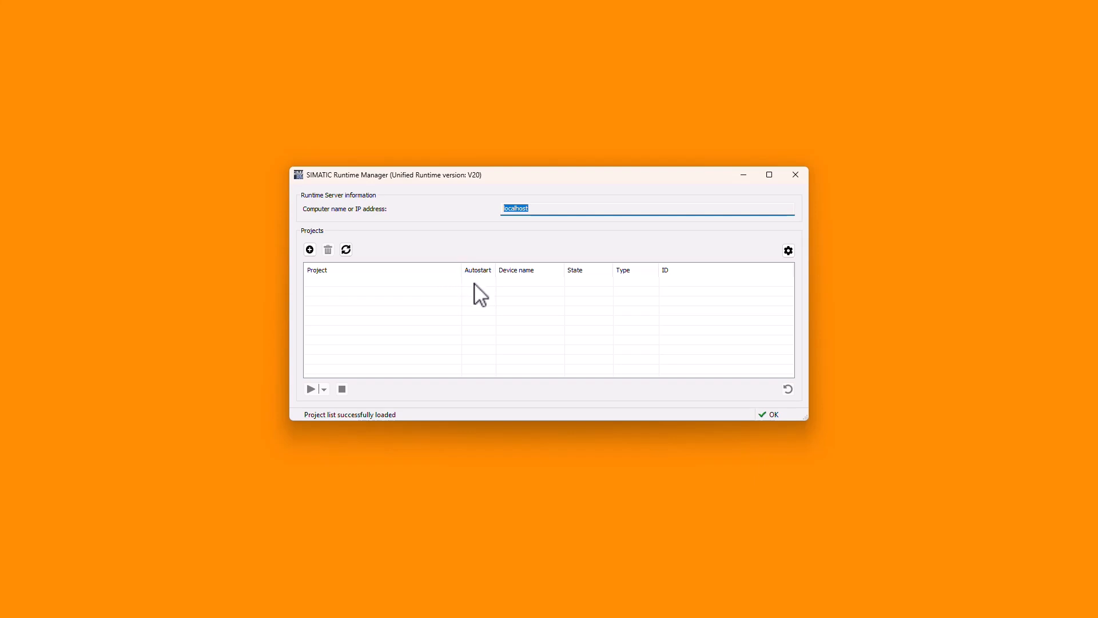
pyautogui.click(788, 252)
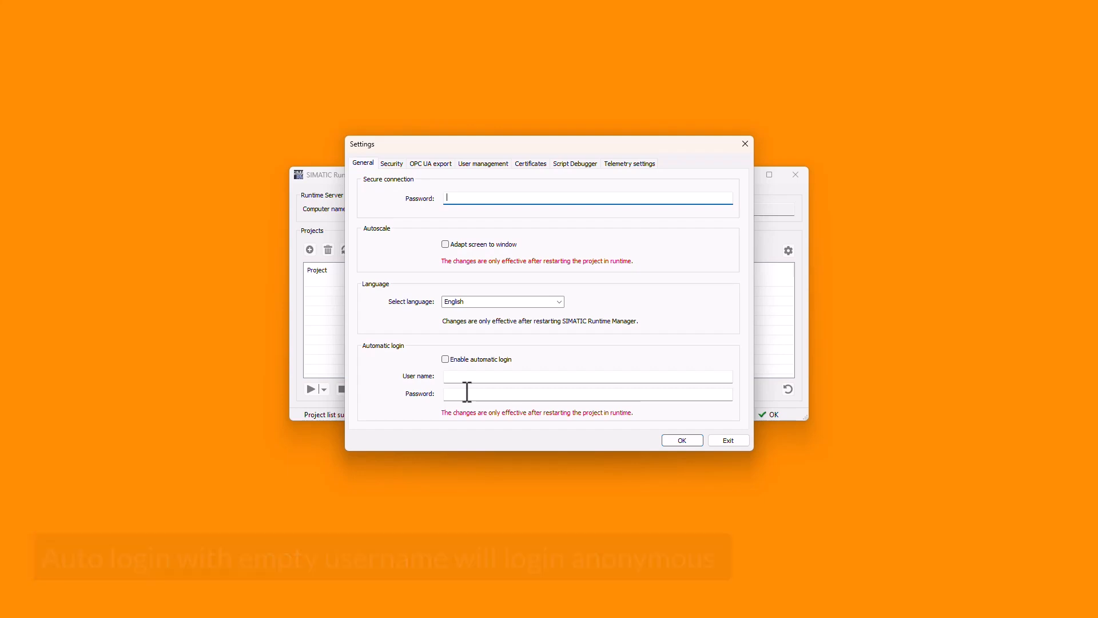
pyautogui.click(568, 166)
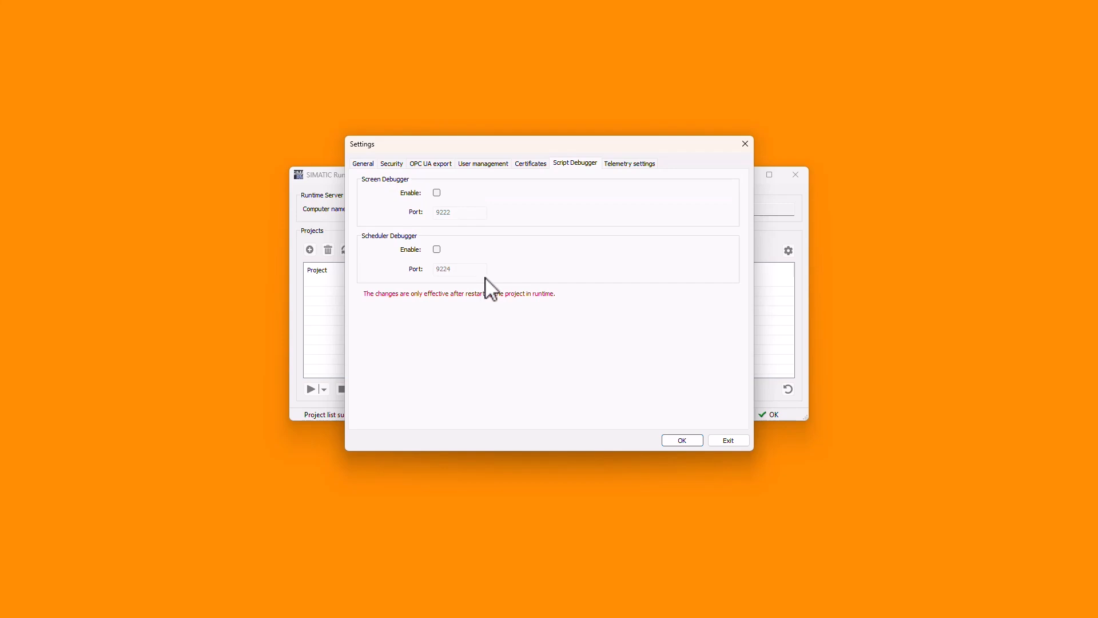
pyautogui.click(436, 192)
pyautogui.click(436, 250)
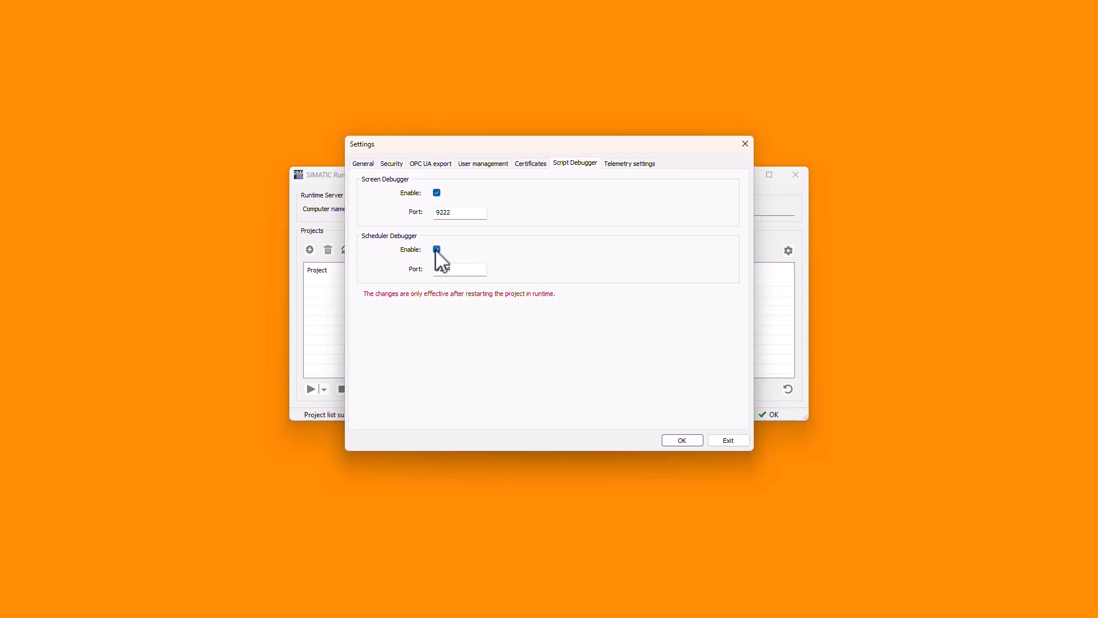